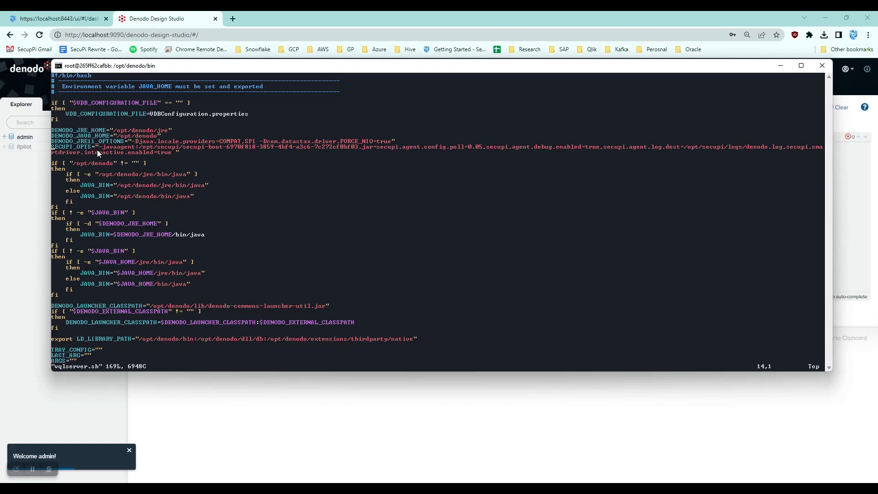
Step: Examine the SECUPI_OPTS javaagent definition near the top of vqlserver.sh
left_click(53, 146)
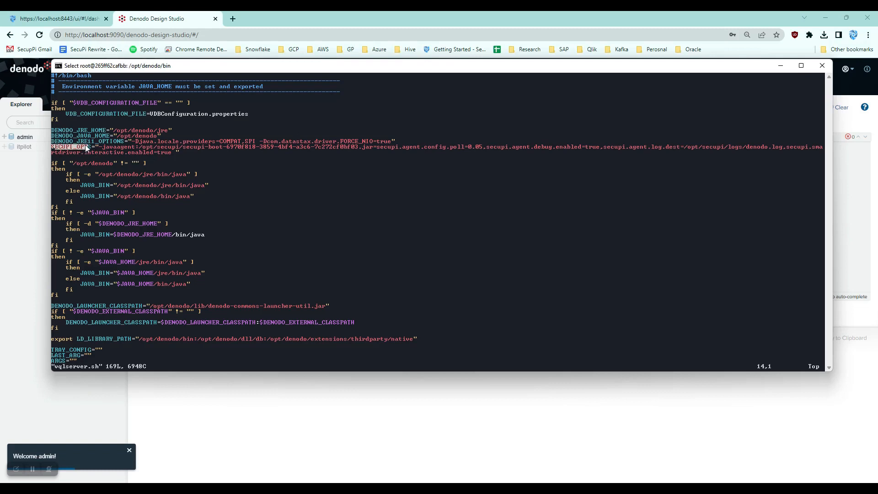
type("/")
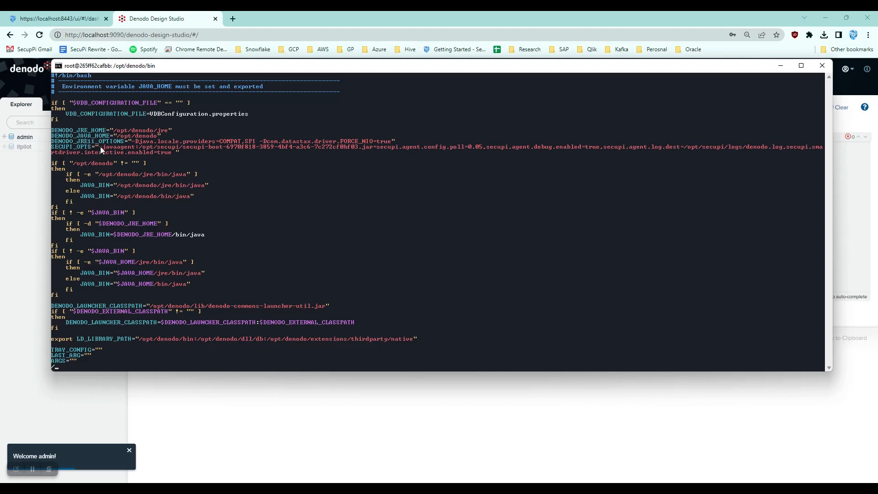
left_click(102, 146)
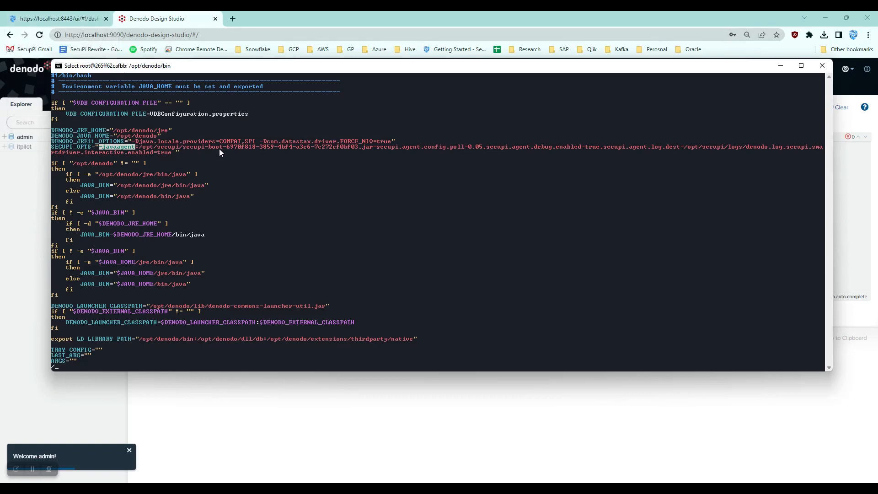
left_click_drag(227, 146, 357, 147)
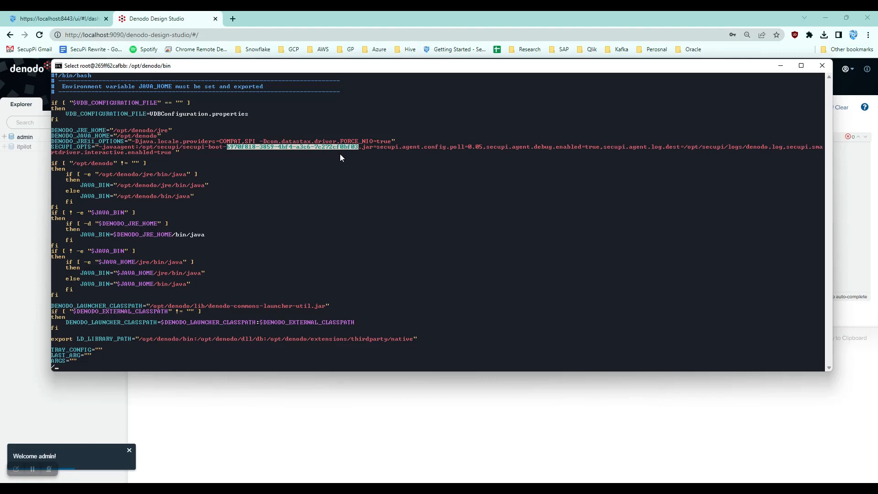
left_click_drag(90, 147, 79, 147)
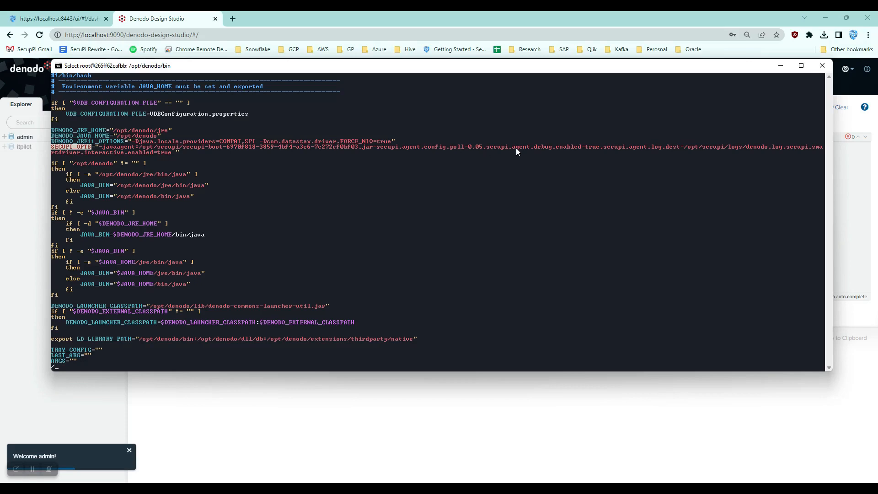
Step: Search the script for where SECUPI_OPTS is passed to the Java launch command, then quit vi without saving
type("/")
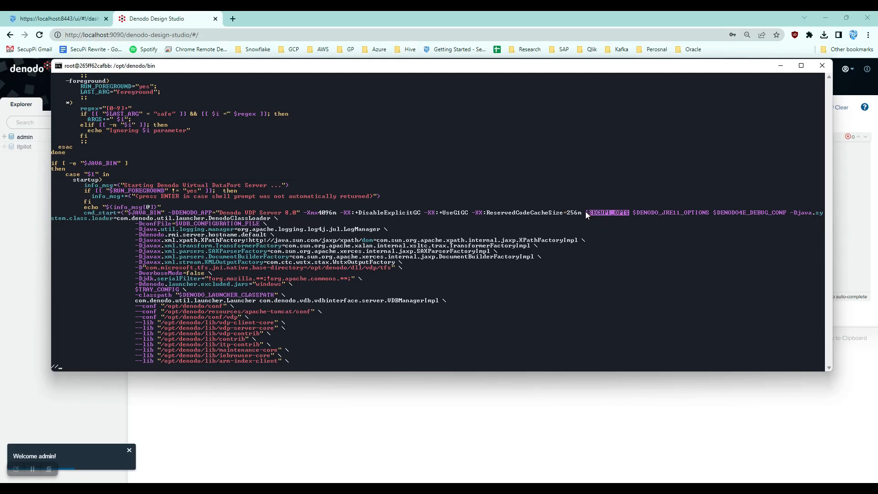
left_click_drag(585, 211, 632, 212)
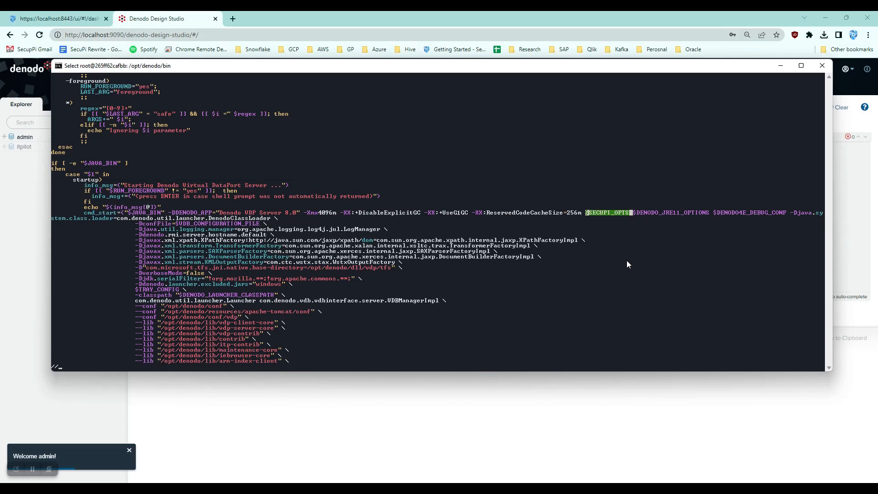
key("Escape")
key("Escape")
type(":q")
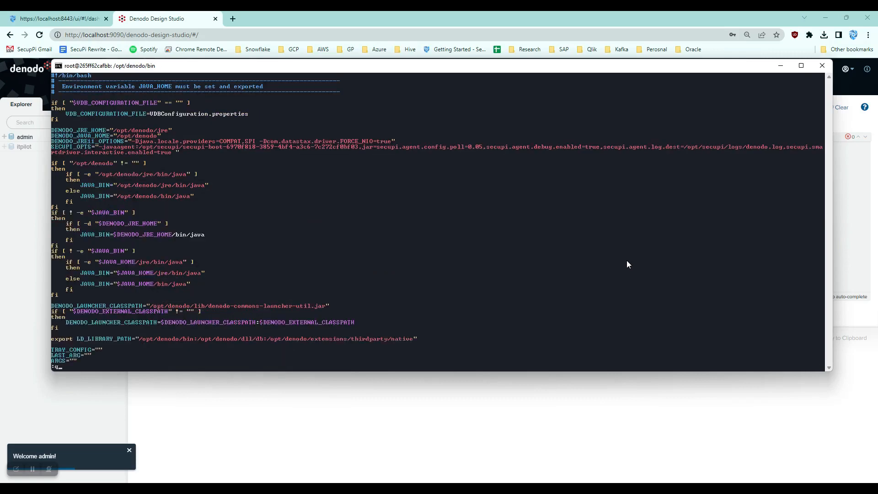
key("Return")
key("Return")
key("Return")
key("Return")
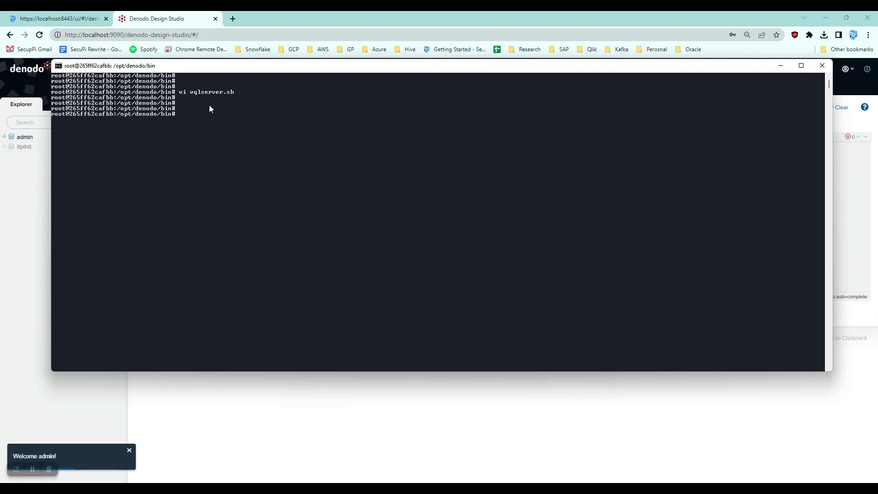
Step: Switch to the SecuPi dashboard and inspect the application ID in the page address
left_click(169, 23)
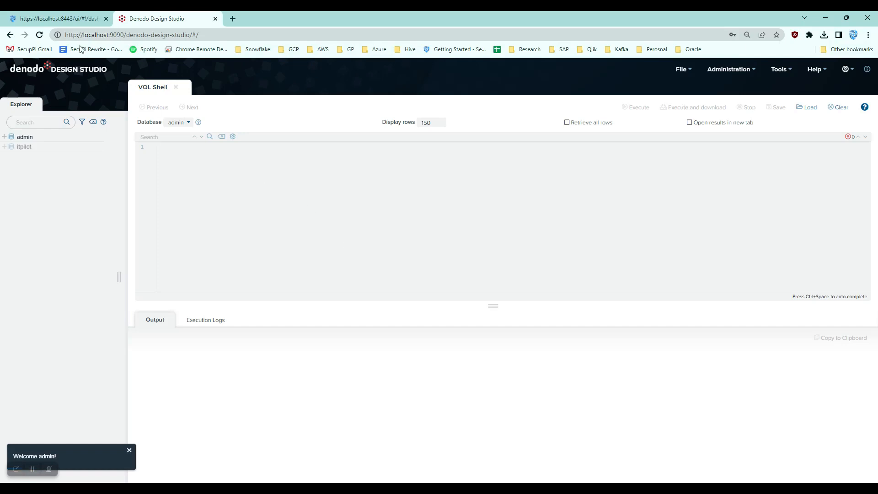
left_click(75, 18)
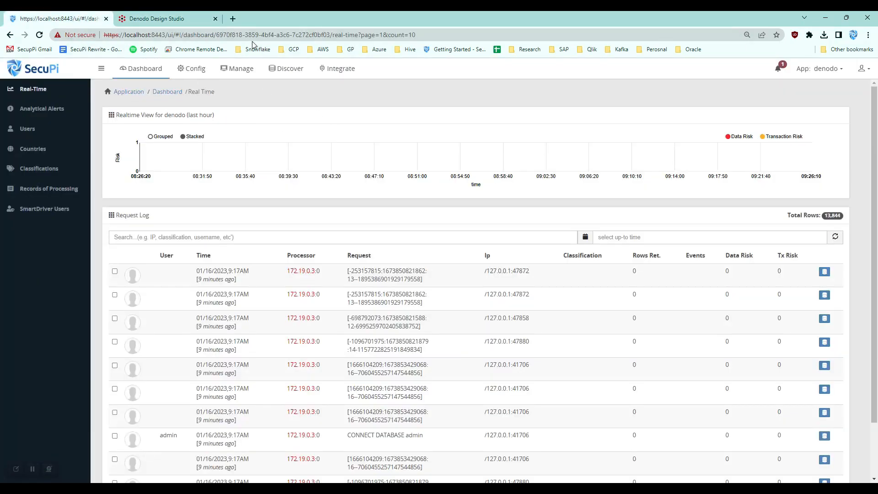
left_click_drag(216, 35, 329, 39)
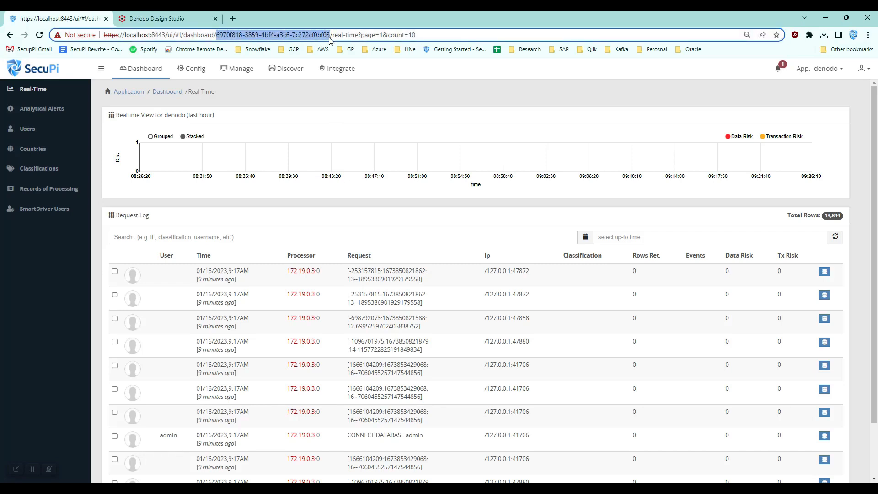
Step: Review the Integrate modules list, including the enabled DENODO module on the second page
left_click(326, 68)
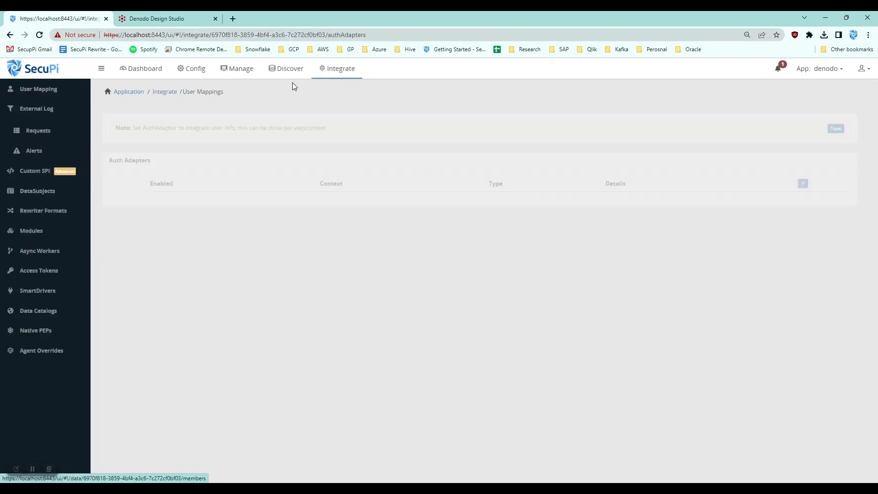
left_click(31, 230)
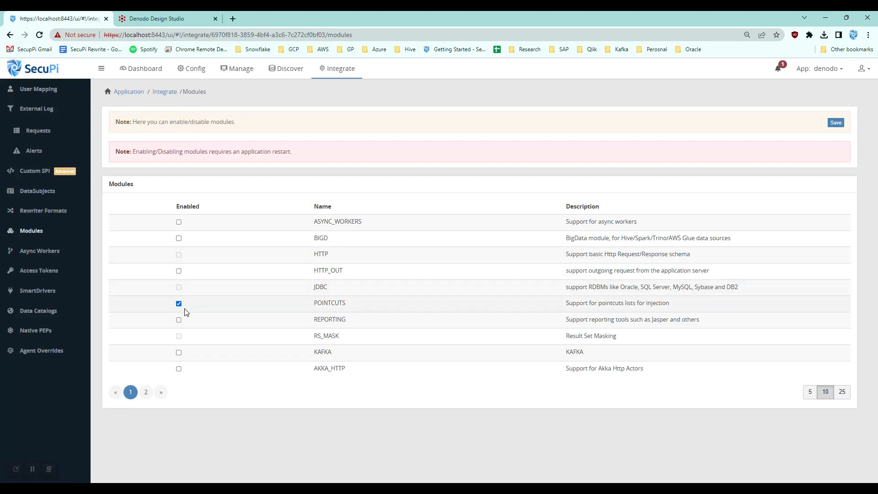
left_click(146, 392)
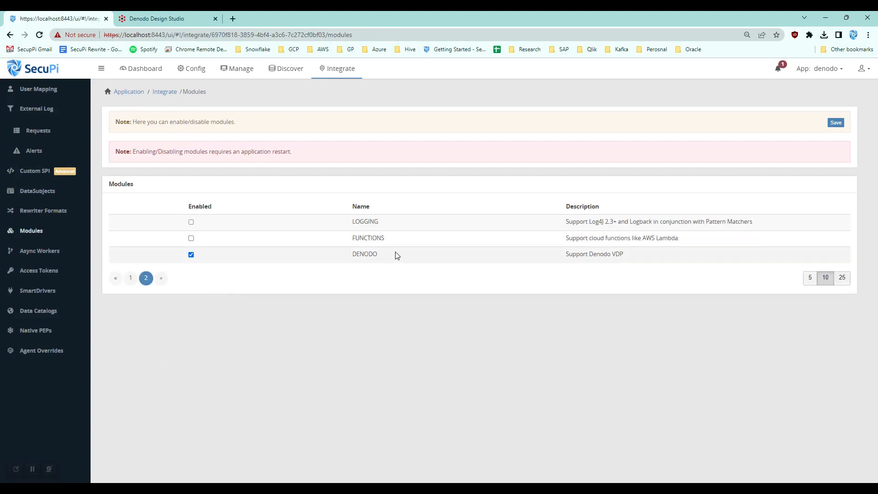
left_click_drag(377, 254, 341, 254)
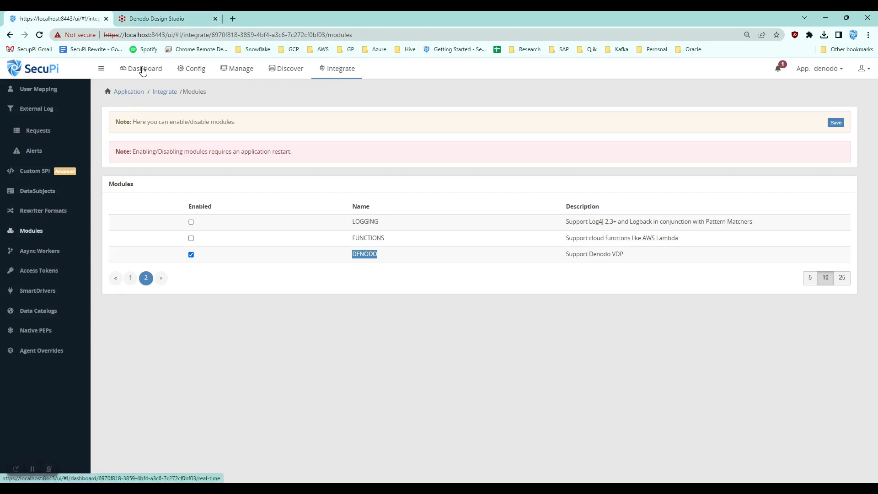
Step: Check the running application agents, then the defined rules, and return to the real-time dashboard
left_click(241, 69)
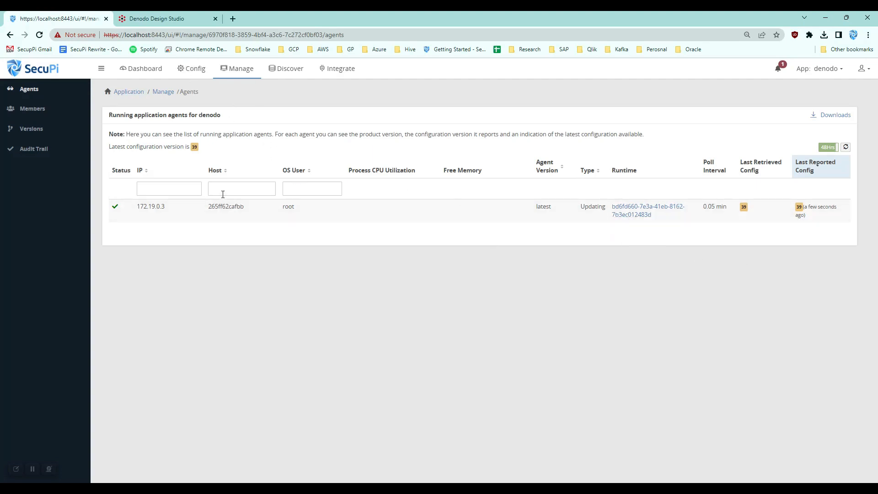
left_click(194, 72)
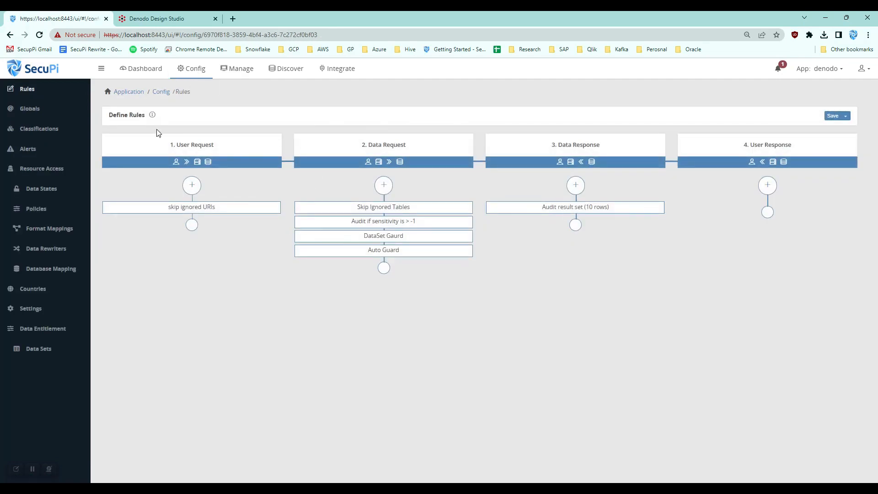
left_click(140, 71)
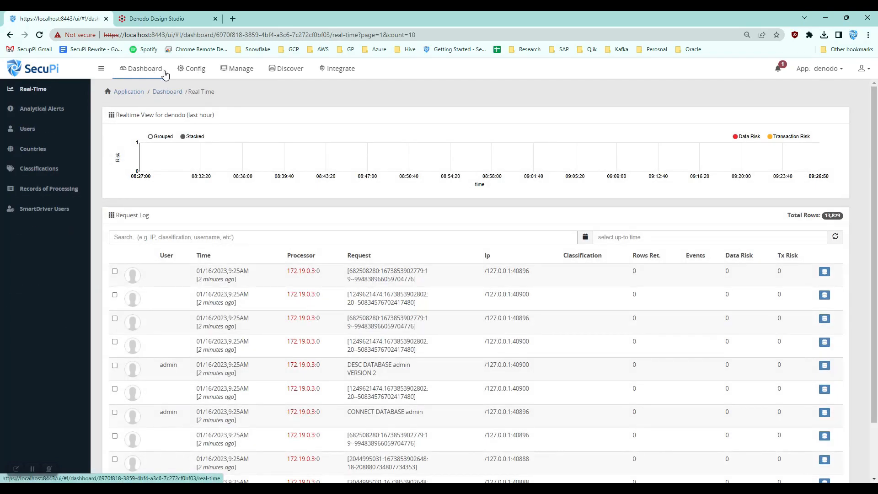
Step: In Denodo, open the postgres data source and create a base view from the public customers_clear table
left_click(180, 16)
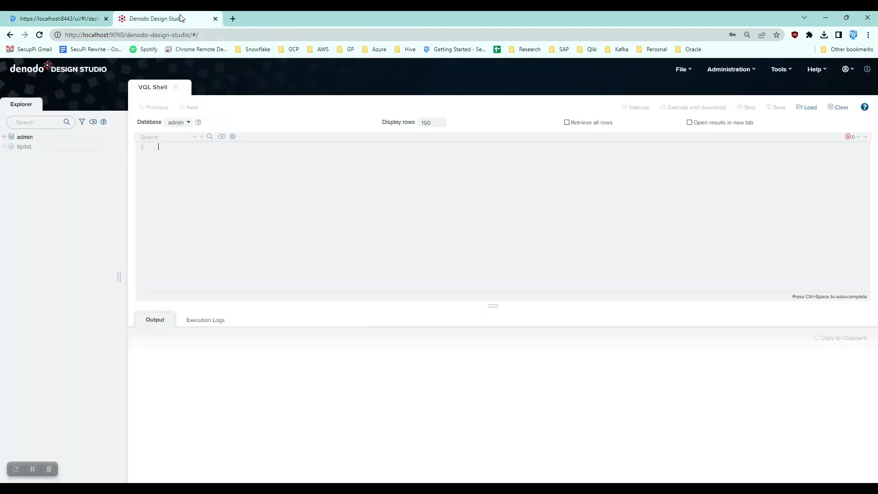
left_click(289, 147)
left_click(5, 137)
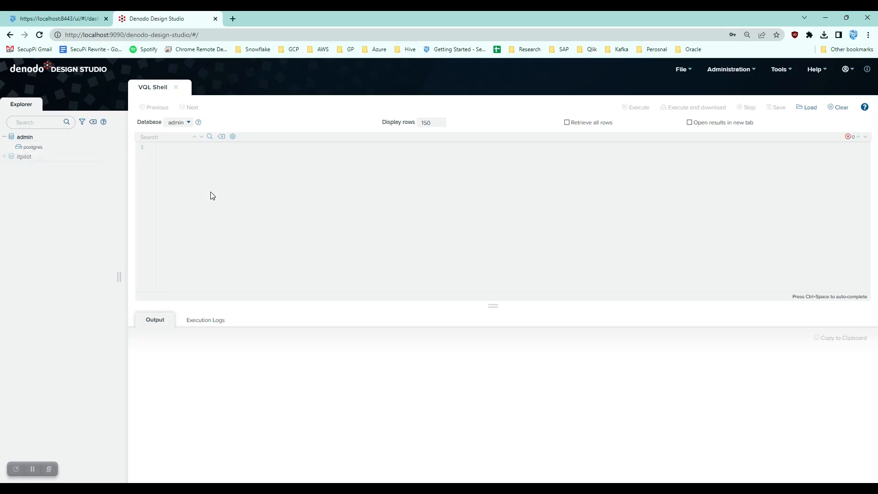
double_click(36, 148)
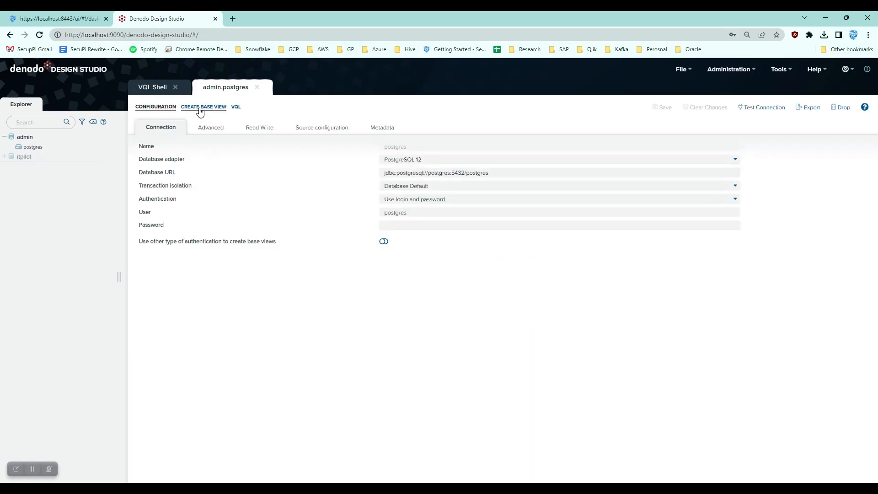
left_click(194, 108)
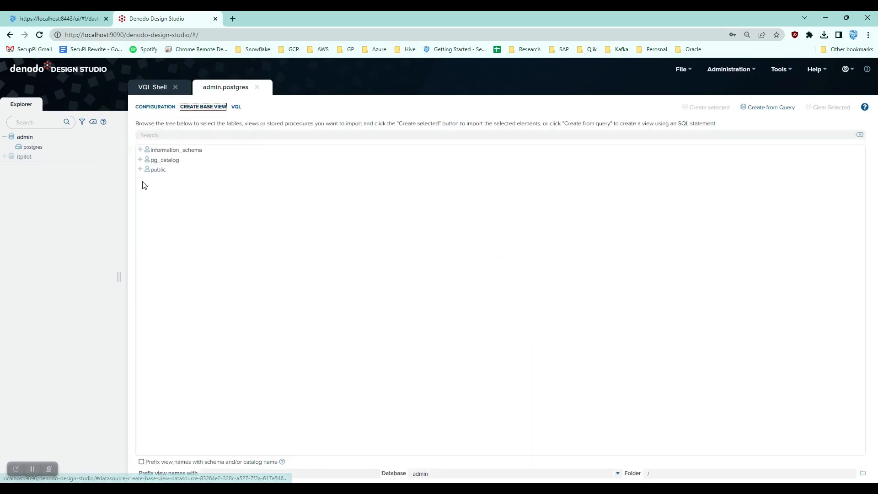
left_click(140, 170)
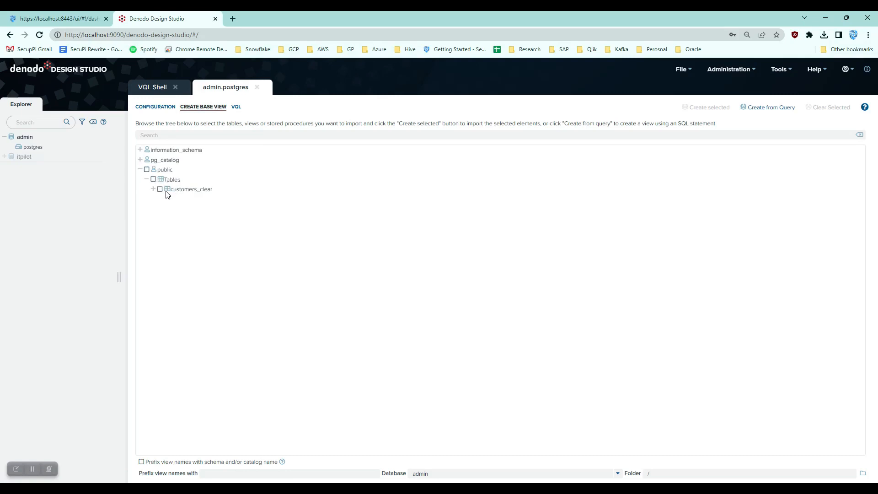
left_click(159, 190)
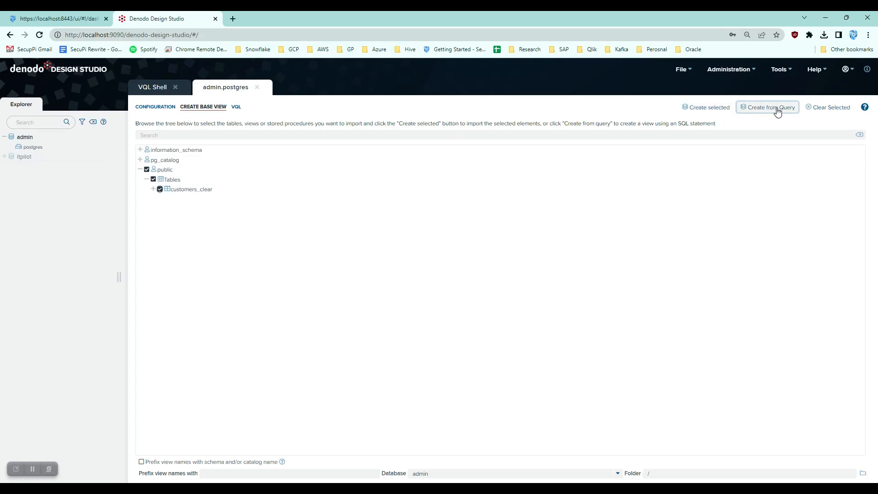
left_click(707, 109)
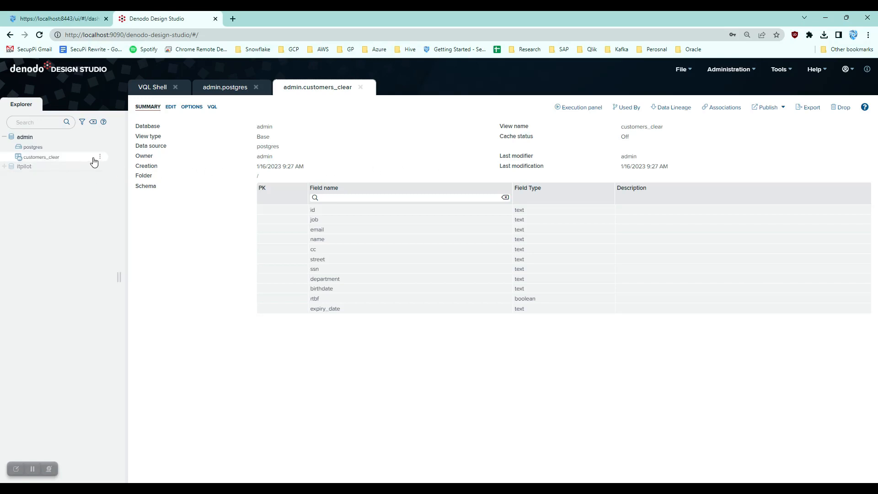
Step: Generate a SELECT query on customers_clear in a new VQL Shell and execute it
left_click(100, 157)
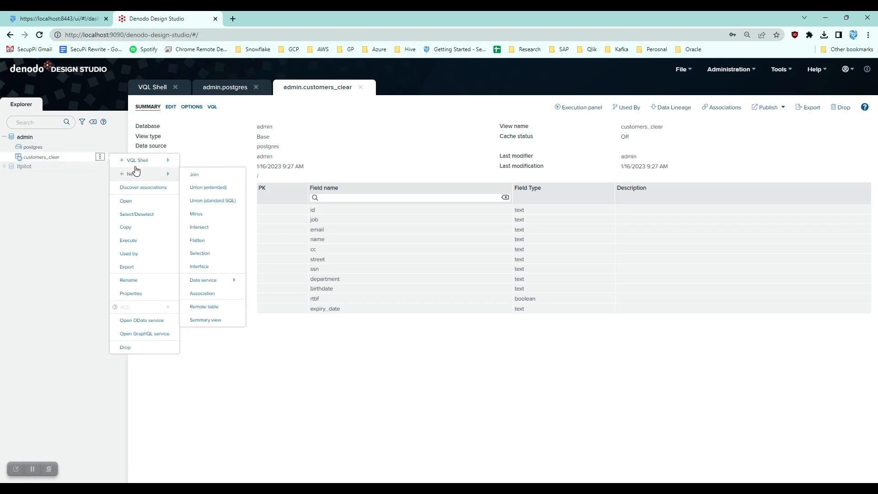
mouse_move(147, 166)
left_click(198, 162)
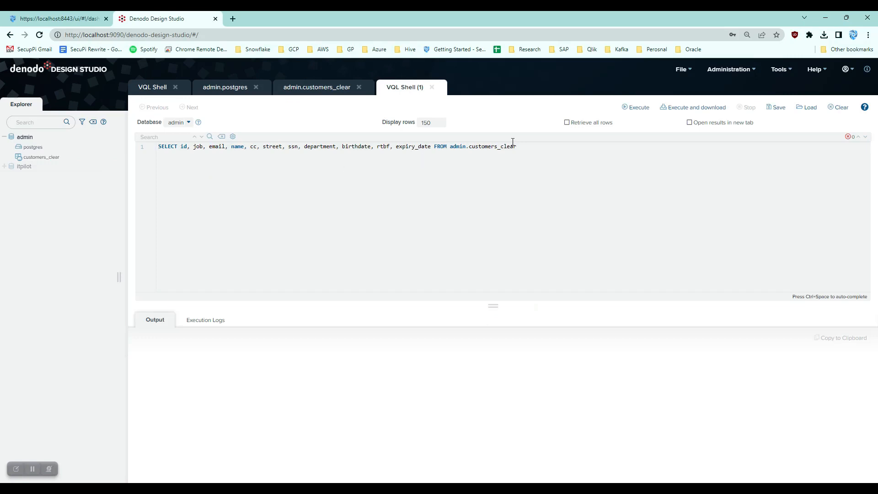
left_click_drag(184, 148, 519, 147)
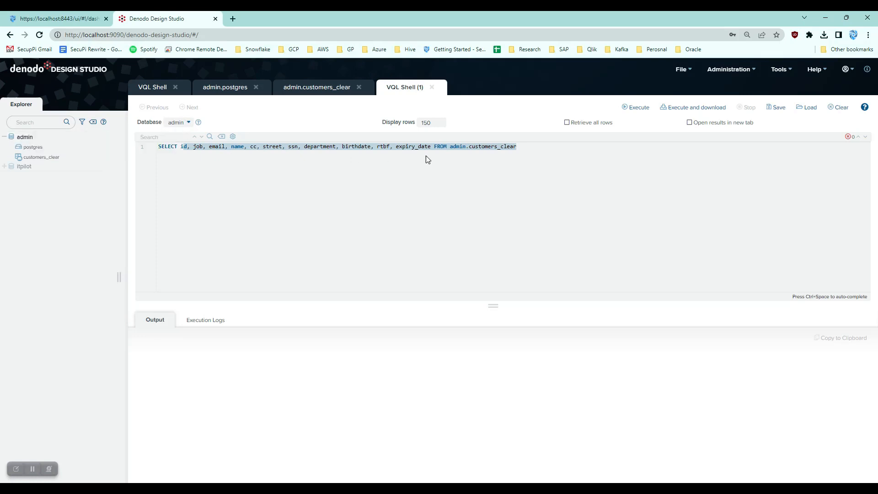
left_click(533, 147)
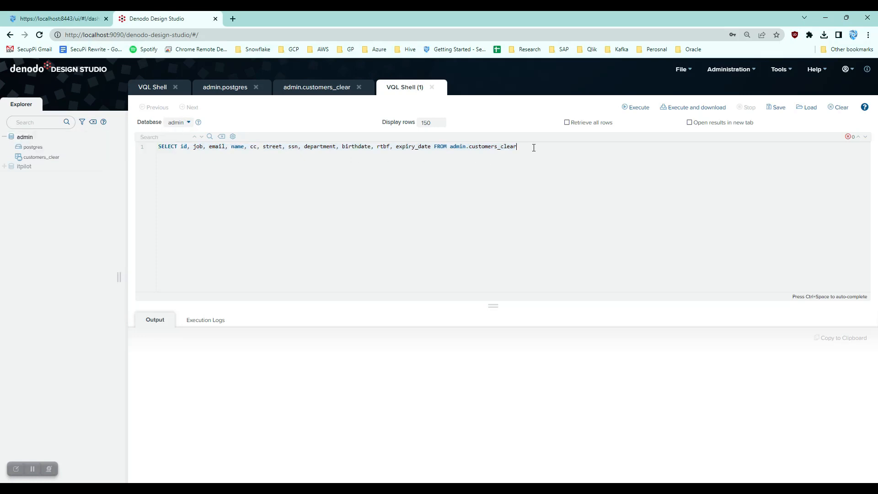
left_click(634, 108)
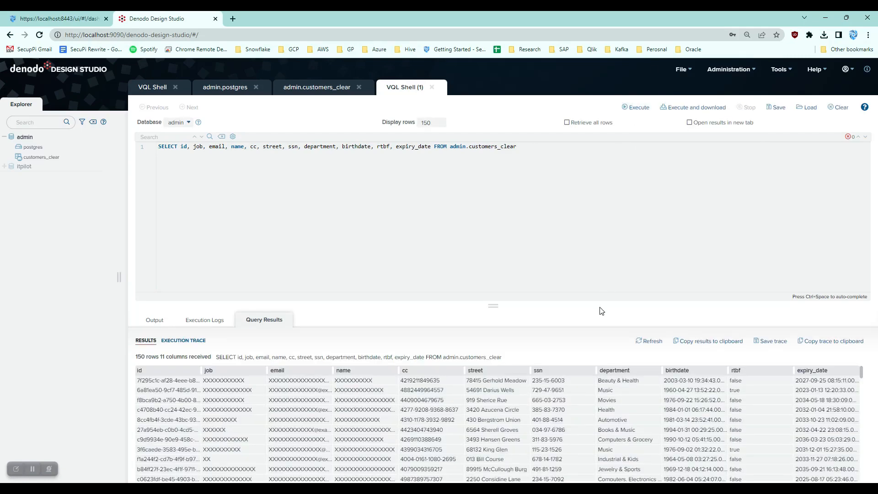
Step: Enlarge the query results, then switch to SecuPi and refresh the request log
left_click_drag(492, 305, 483, 242)
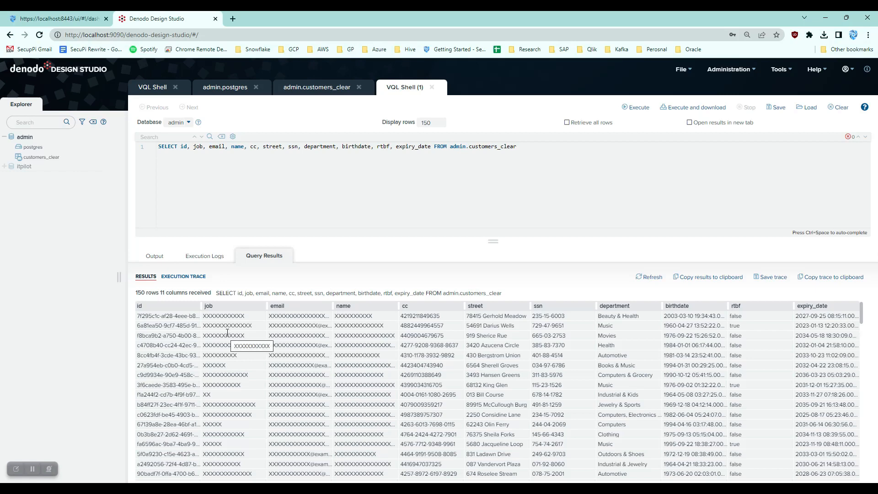
left_click(87, 19)
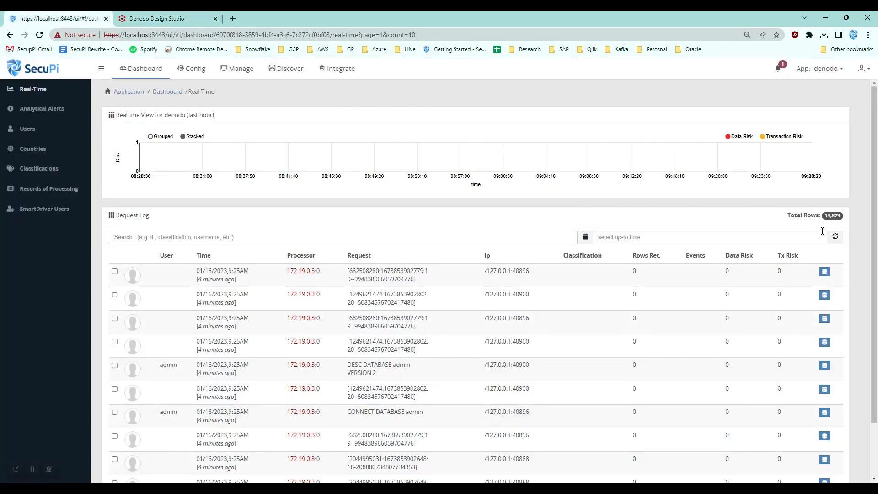
left_click(835, 237)
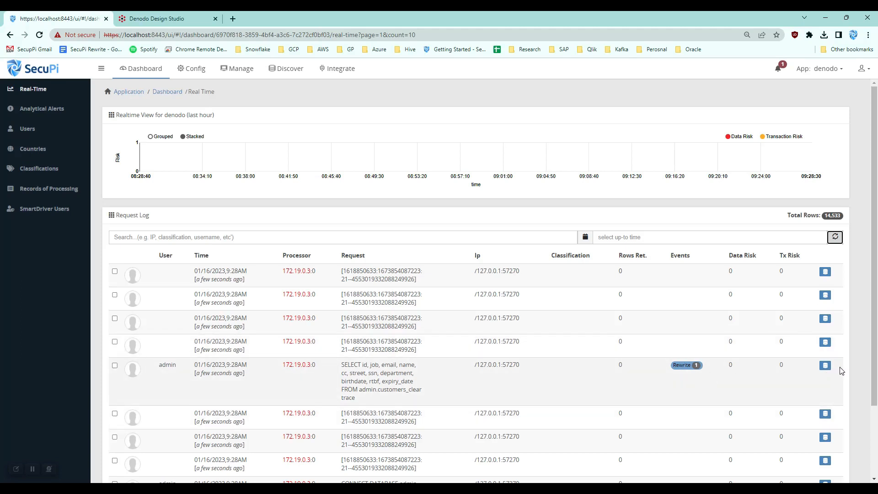
Step: Open the admin customers_clear SELECT request's details and examine the rewritten query in its sql-rewrite event
left_click(825, 365)
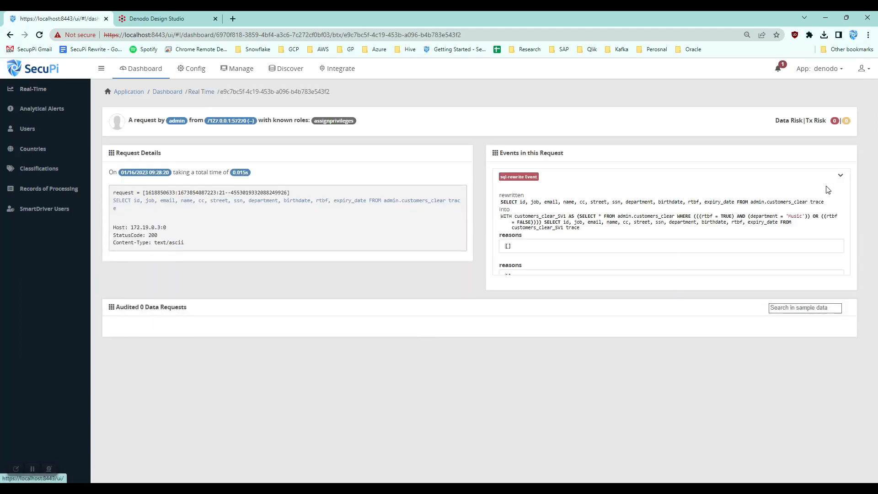
left_click_drag(500, 202, 583, 222)
left_click_drag(508, 215, 500, 212)
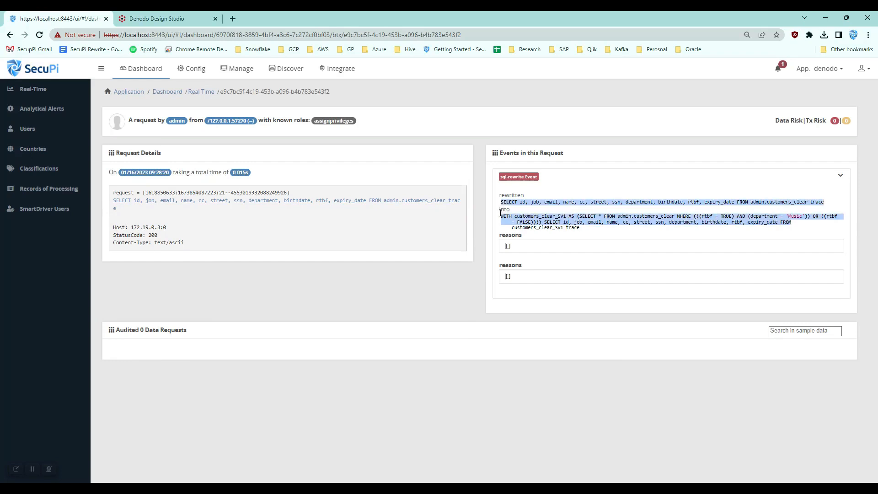
left_click(499, 219)
left_click_drag(581, 229, 507, 212)
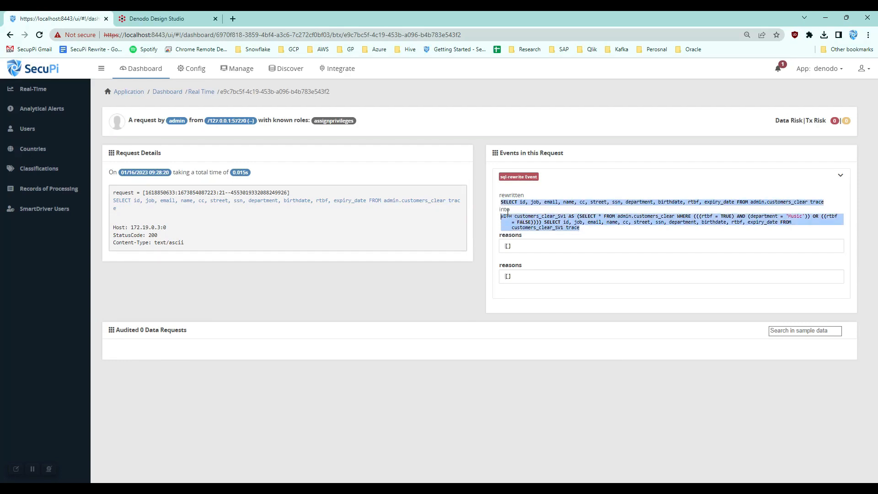
left_click(568, 218)
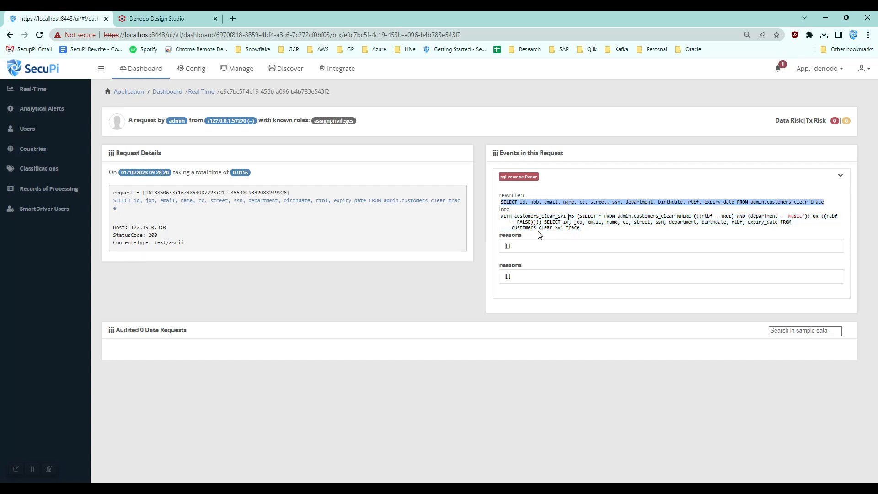
Step: Review the Resource Access database entries defined for the customers_clear table's columns
left_click(202, 73)
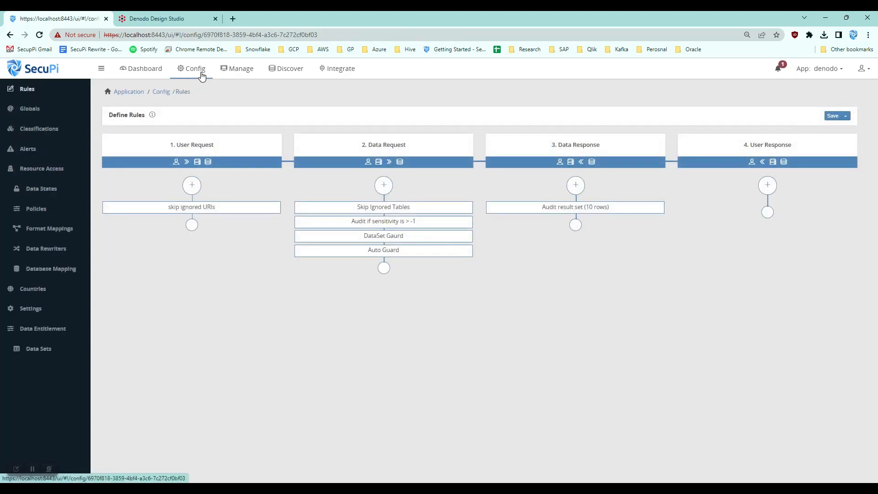
mouse_move(373, 239)
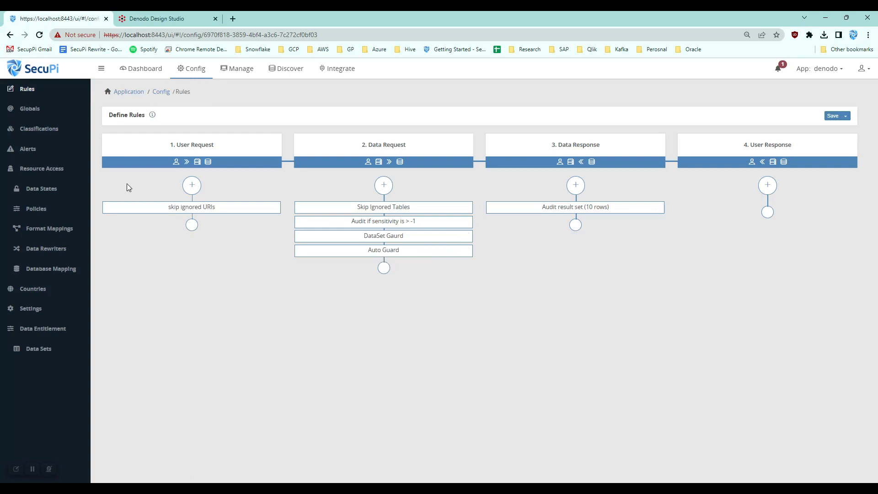
left_click(51, 169)
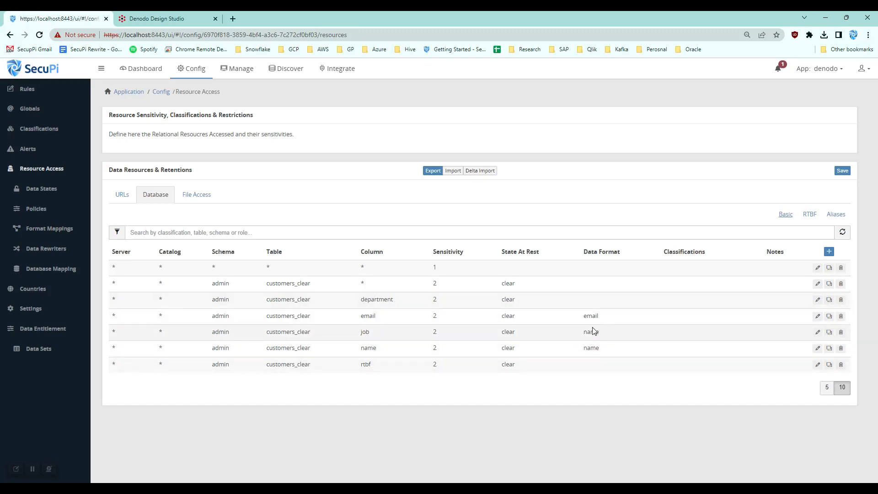
double_click(367, 347)
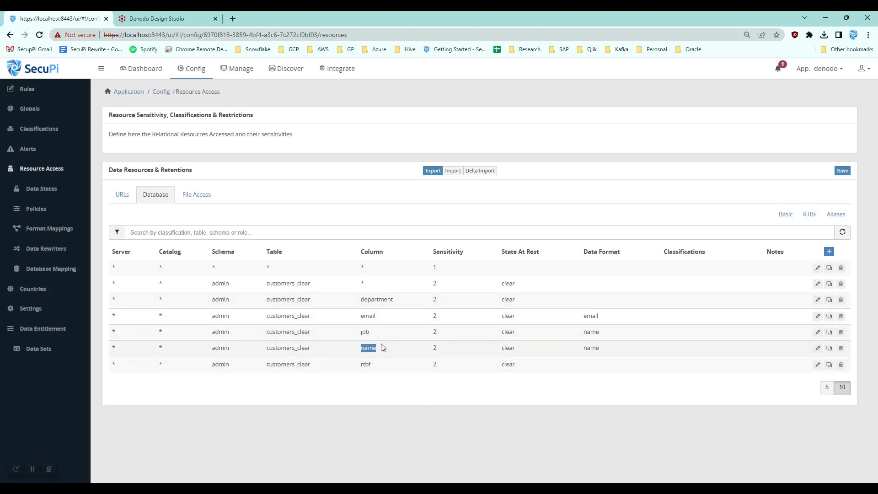
double_click(368, 315)
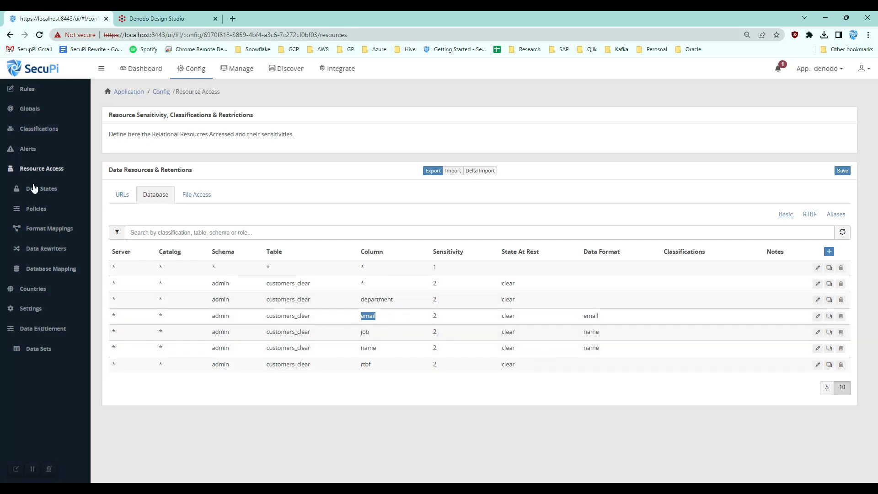
Step: Inspect the role policies and their view states, then go back to the resource definitions
left_click(38, 213)
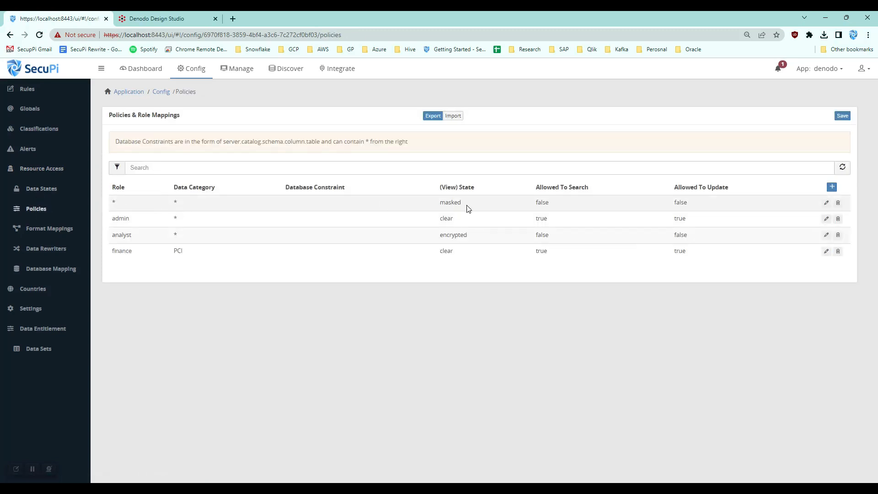
double_click(450, 203)
left_click(62, 170)
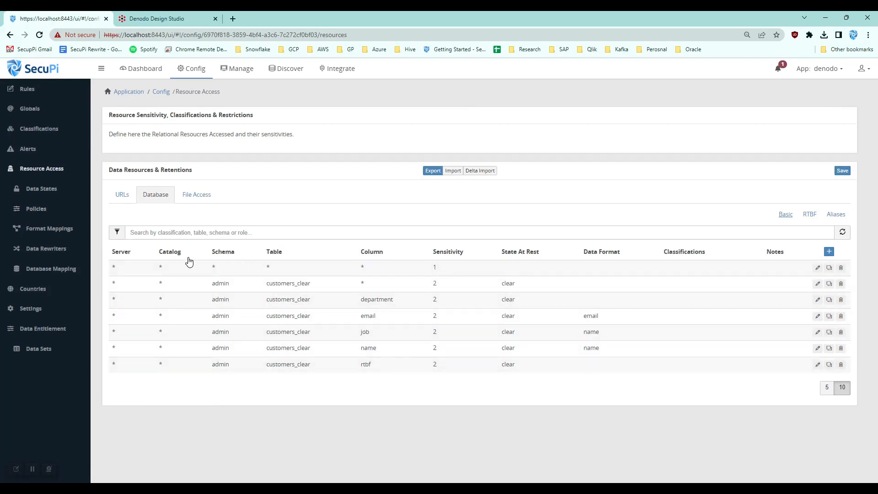
Step: Compare the depatmentTable data set with the table and column aliases of the customers_clear resources
left_click(45, 348)
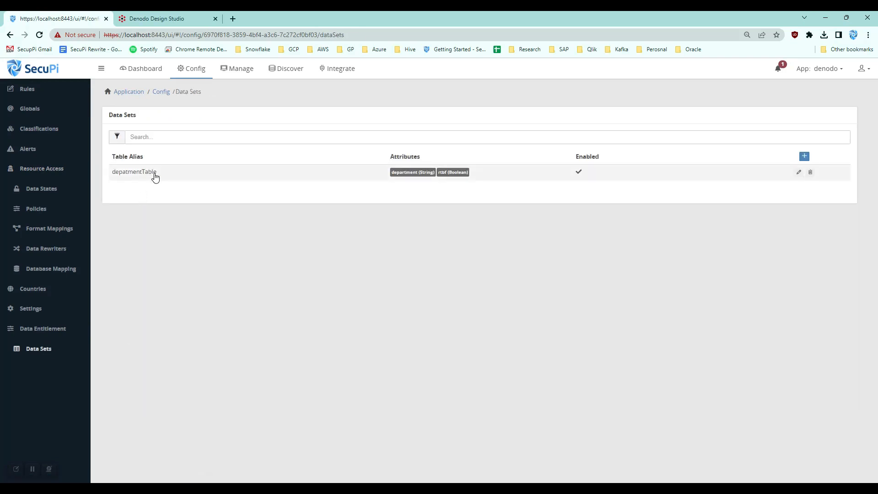
left_click_drag(156, 174, 111, 176)
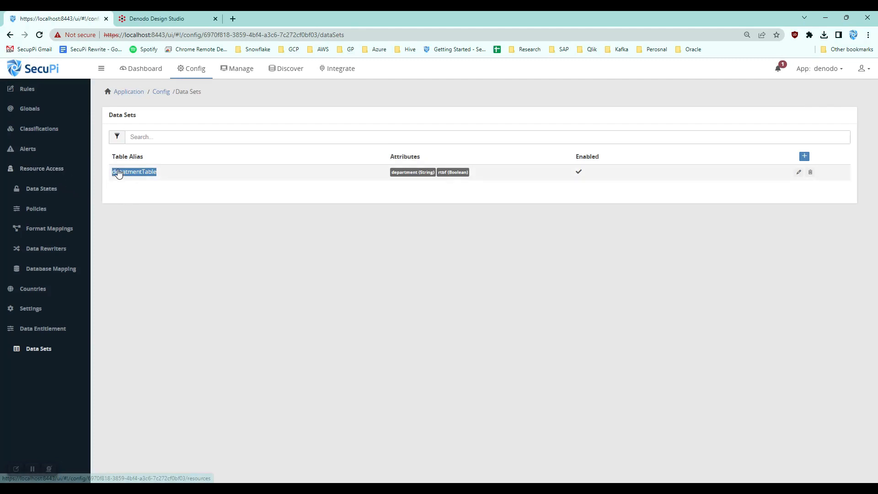
left_click(51, 170)
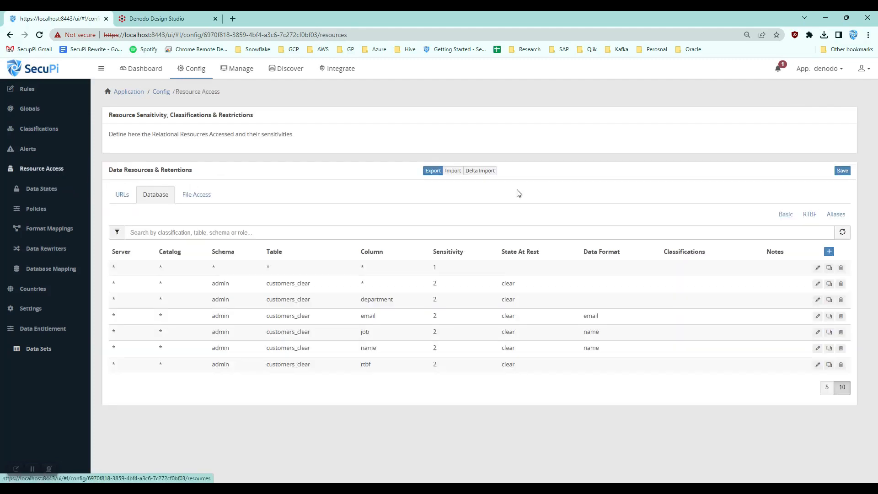
left_click(837, 214)
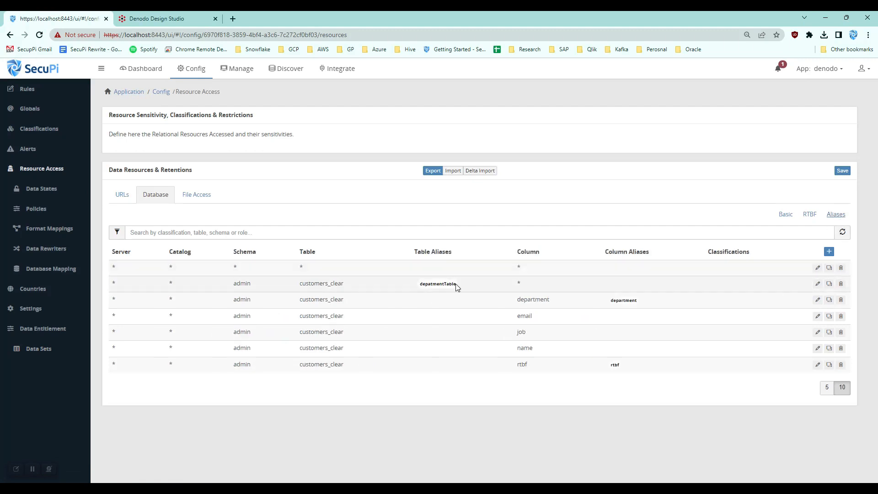
left_click_drag(349, 284, 292, 286)
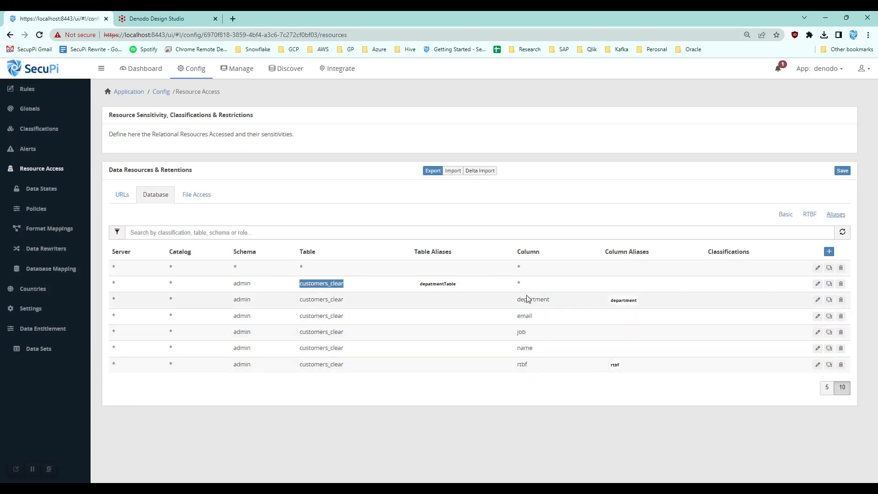
Step: Open the depatmentTable data set and inspect its entitlement based and rtbf only access profiles
left_click(40, 348)
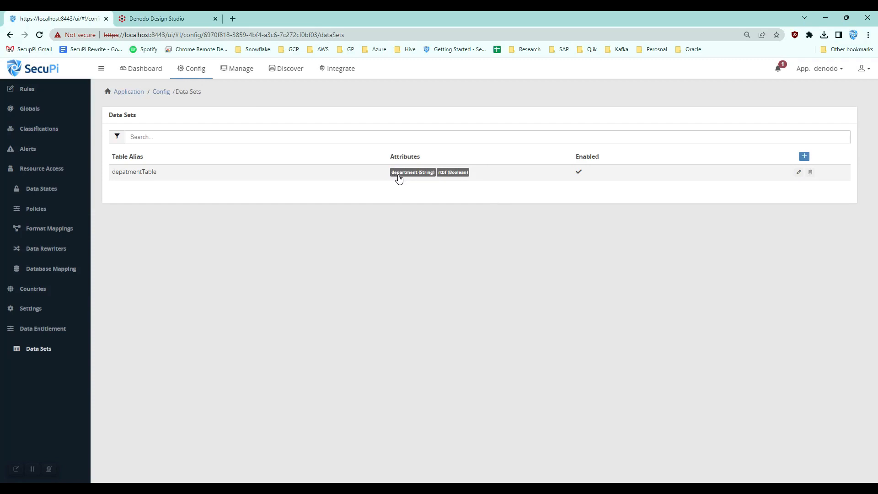
left_click(798, 172)
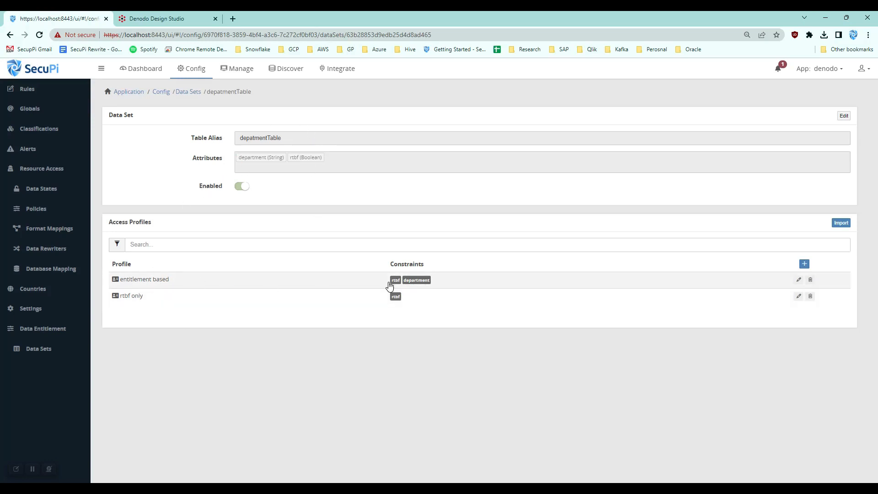
left_click(798, 279)
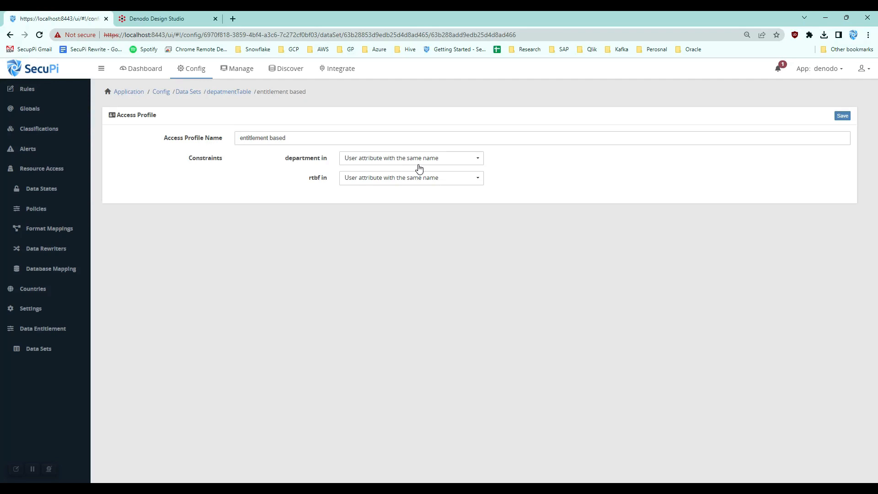
left_click(246, 93)
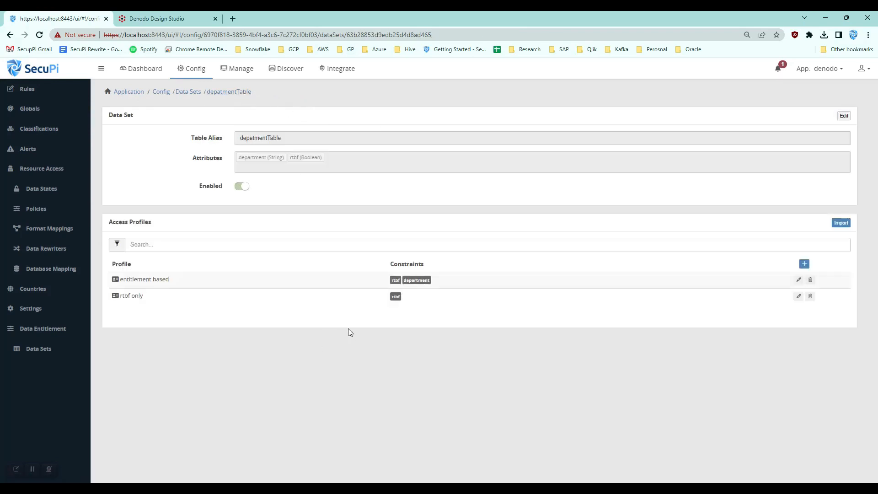
left_click(798, 295)
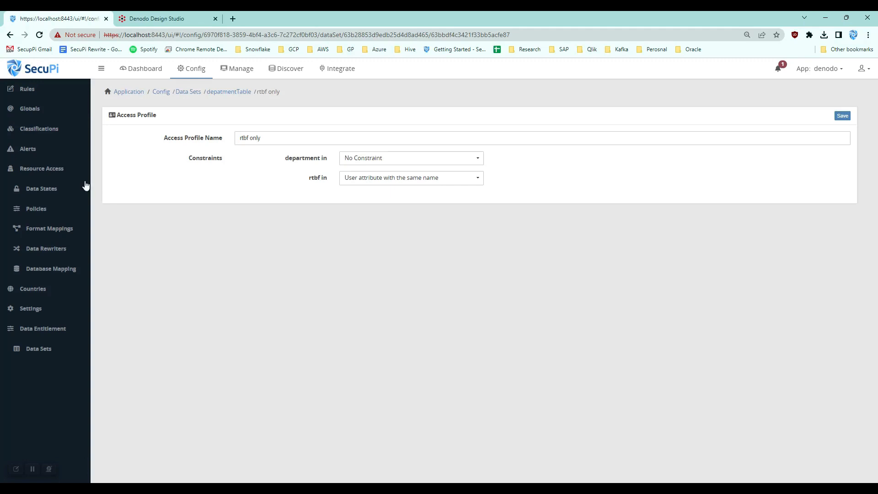
Step: Open the entitlements global variable, examine its attributes value, and close it without changes
left_click(200, 72)
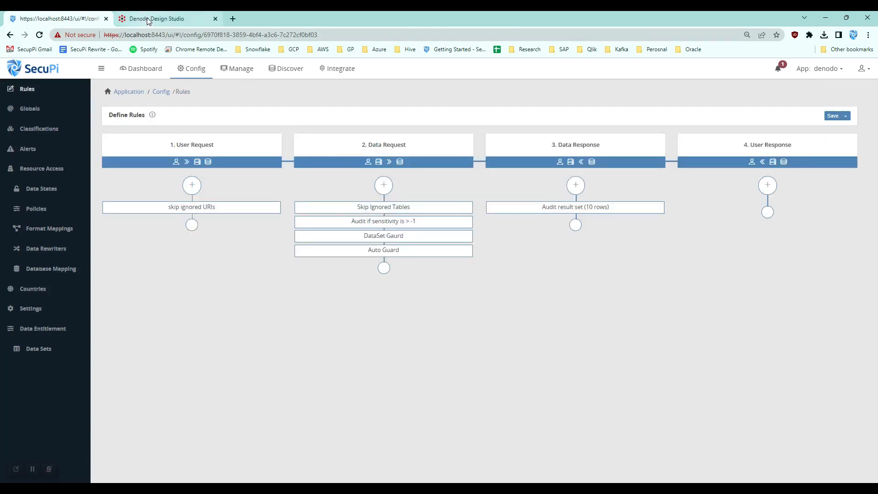
left_click(30, 110)
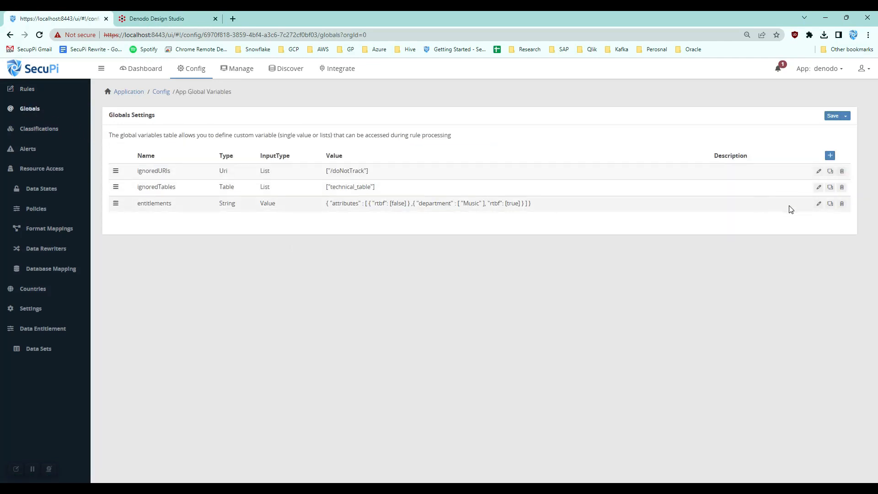
left_click(818, 203)
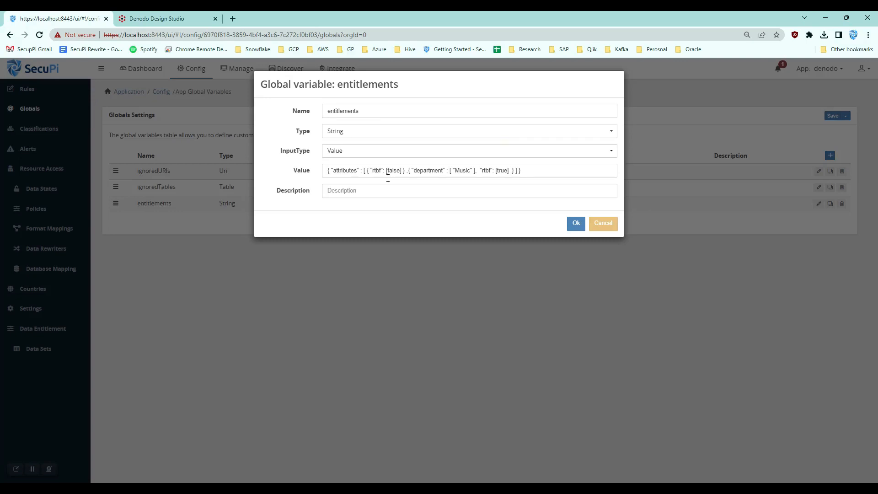
double_click(344, 170)
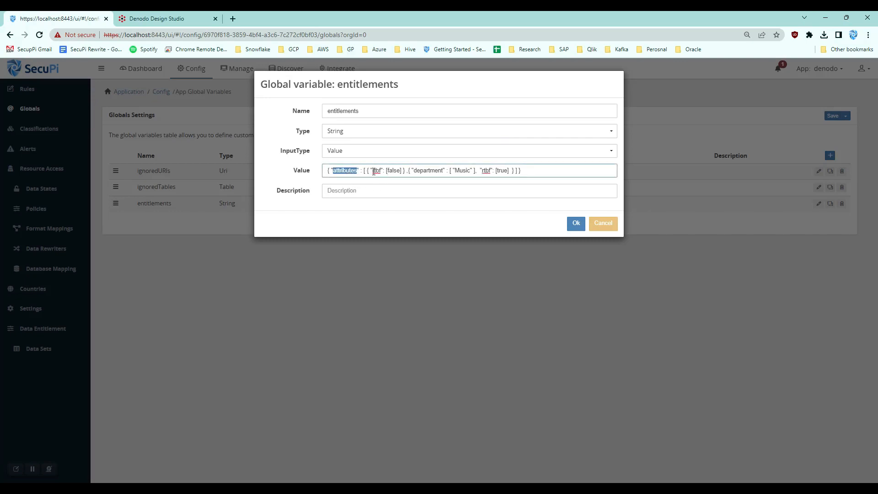
left_click_drag(414, 170, 507, 173)
left_click(505, 172)
double_click(375, 172)
double_click(393, 170)
left_click_drag(407, 171, 506, 172)
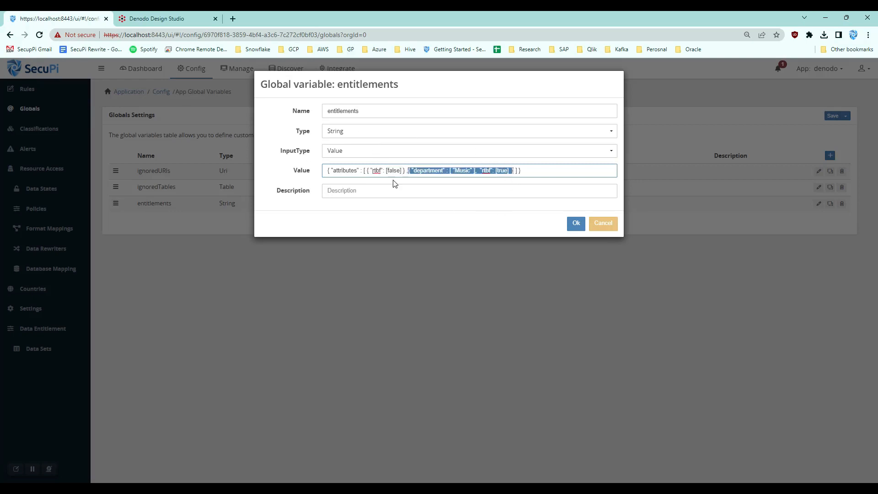
left_click(603, 226)
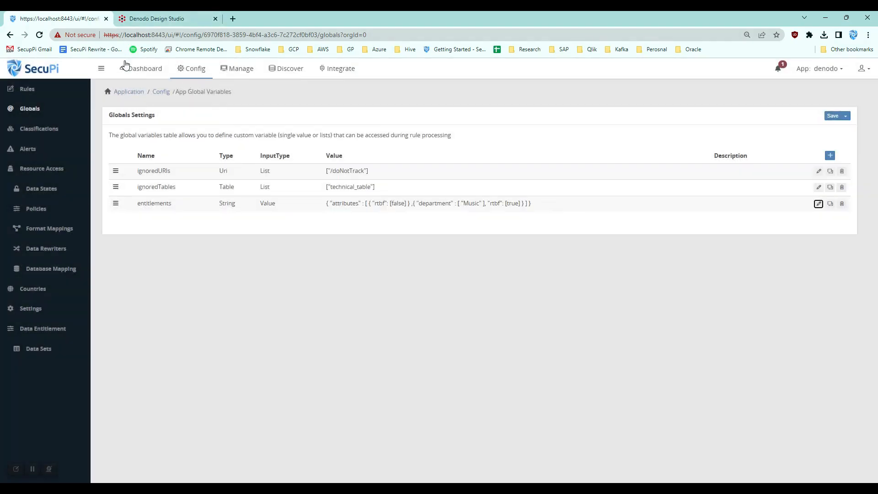
Step: Reopen the admin request's details from the real-time dashboard and examine the rewritten WHERE conditions
left_click(130, 68)
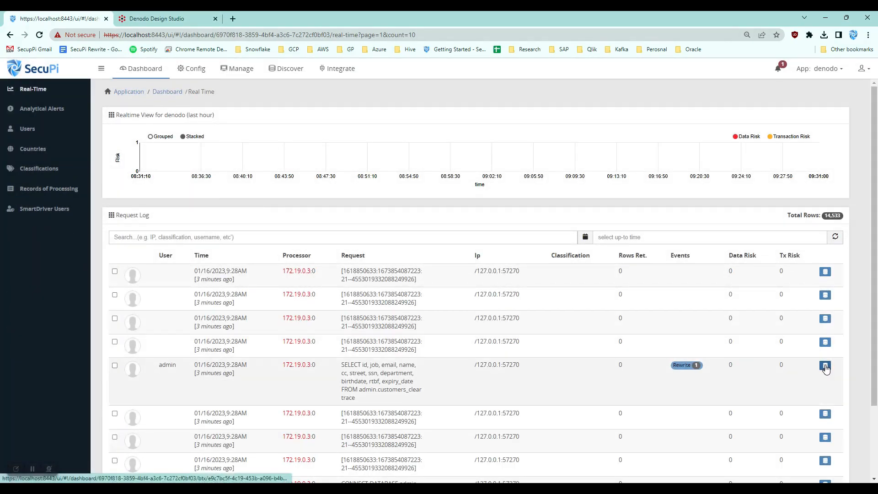
left_click(823, 362)
left_click(840, 177)
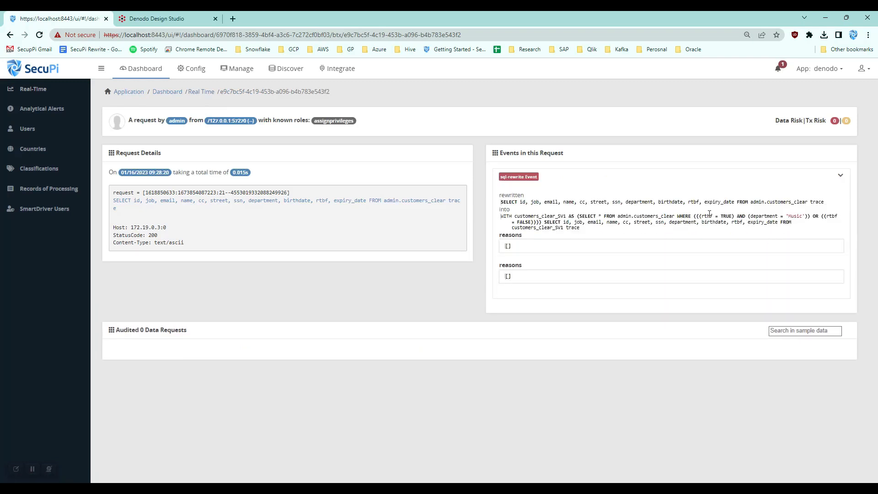
left_click_drag(699, 216, 726, 217)
left_click_drag(806, 216, 696, 216)
left_click_drag(826, 216, 531, 223)
Step: Switch to Denodo Design Studio and examine the masked query results for customers_clear
left_click(150, 17)
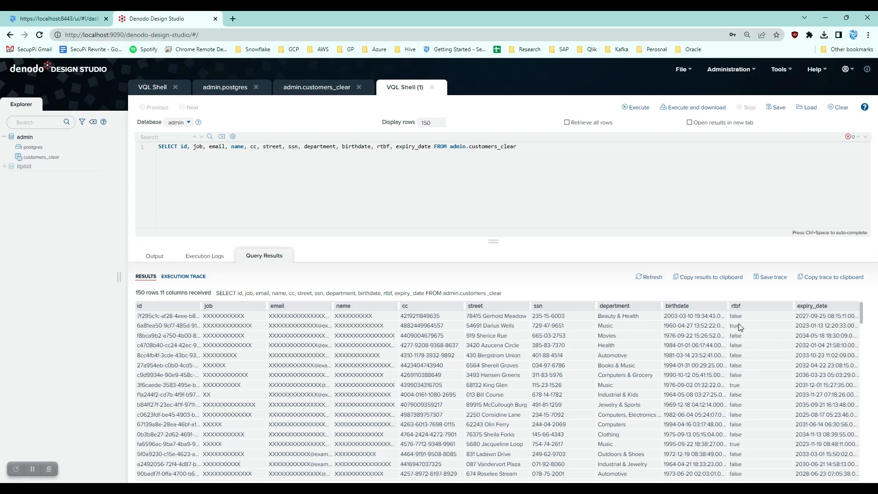
double_click(600, 325)
double_click(606, 385)
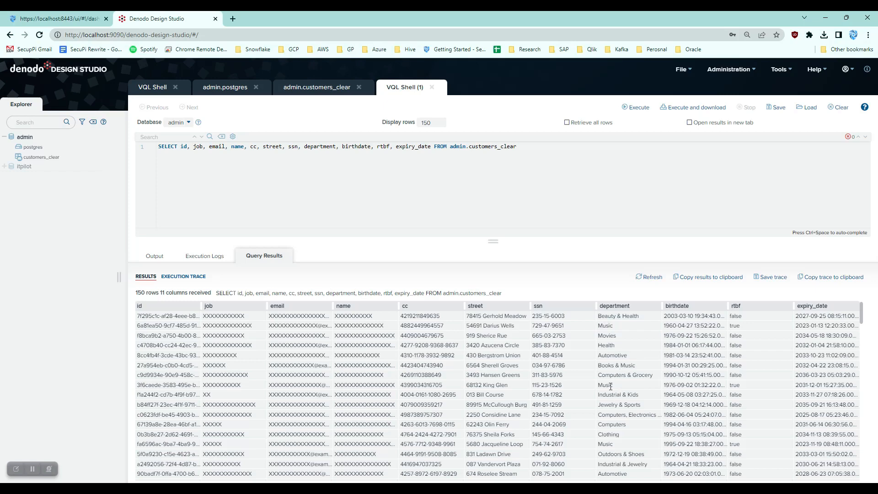
double_click(612, 442)
scroll(743, 440, "down", 2)
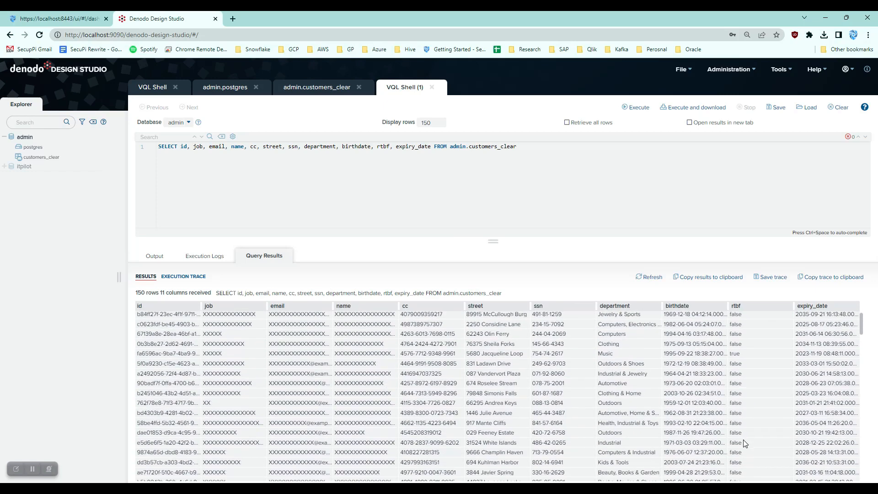
scroll(754, 429, "down", 3)
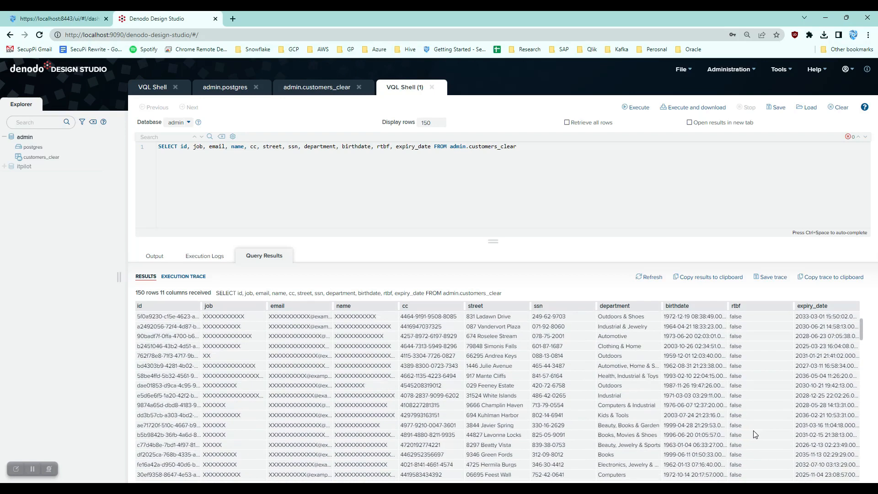
scroll(740, 414, "up", 5)
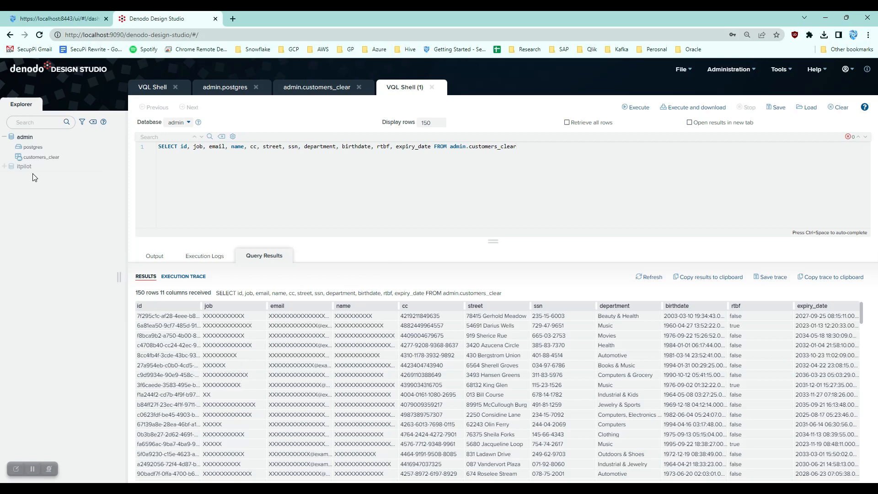
Step: Open the OData service for the customers_clear view
left_click(100, 157)
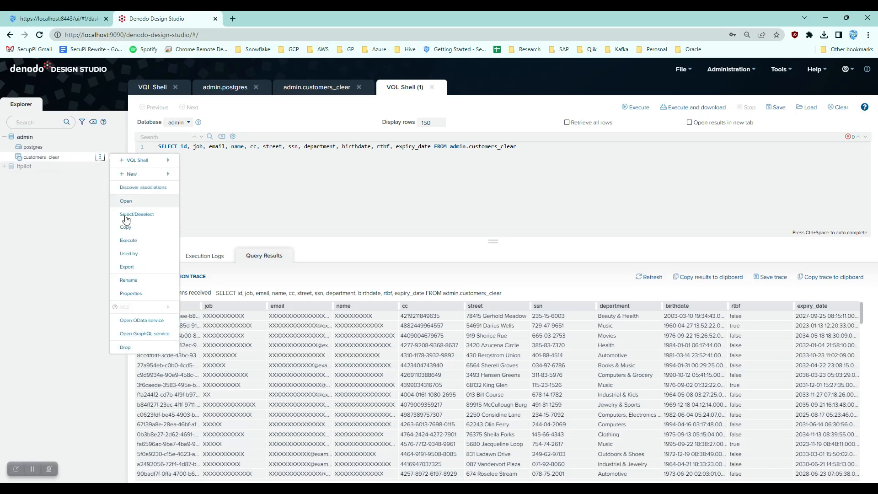
left_click(147, 321)
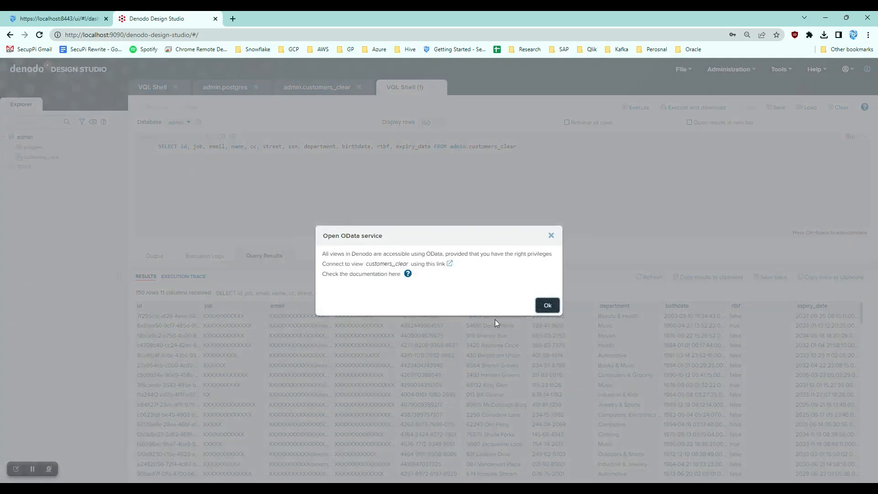
Step: Open the customers_clear OData service link in a new tab and reload the page
left_click(449, 264)
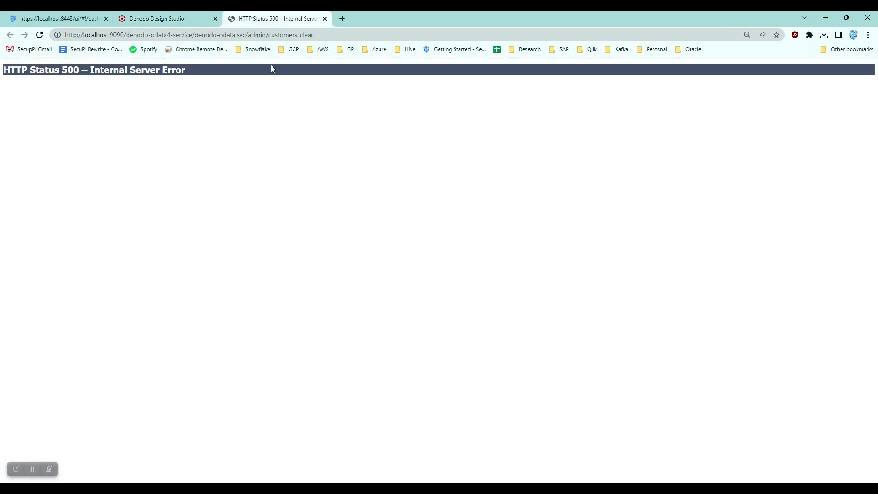
left_click(319, 34)
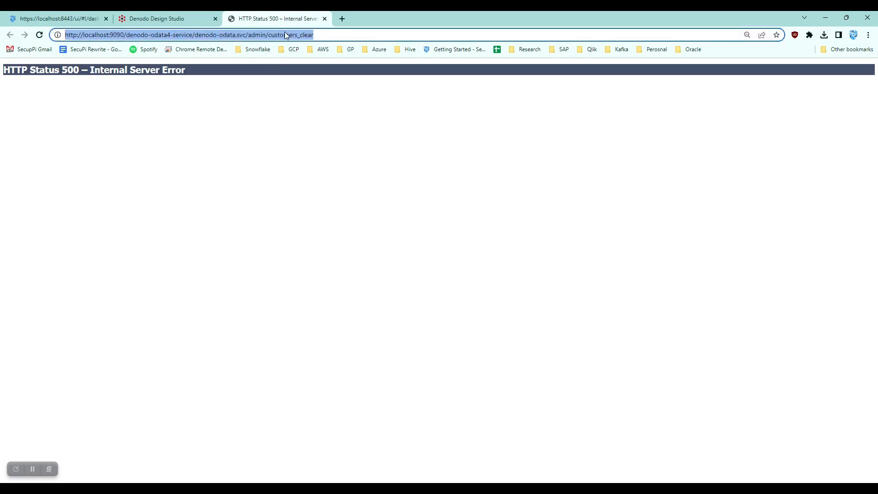
key("Return")
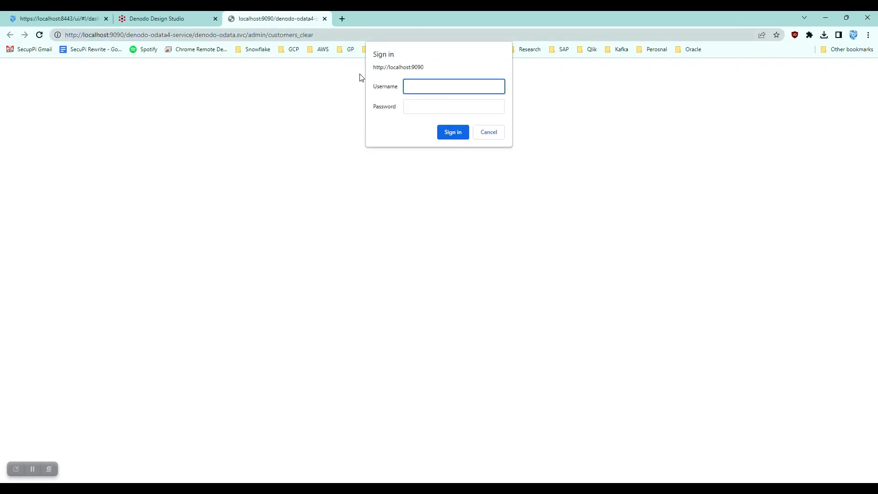
Step: Sign in to the OData service with the admin username and its password
type("admin")
key("Tab")
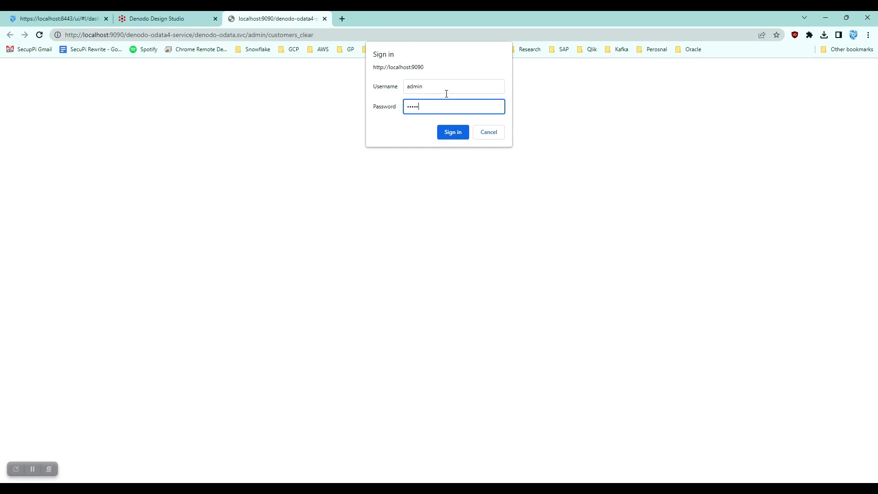
type("admin")
key("Return")
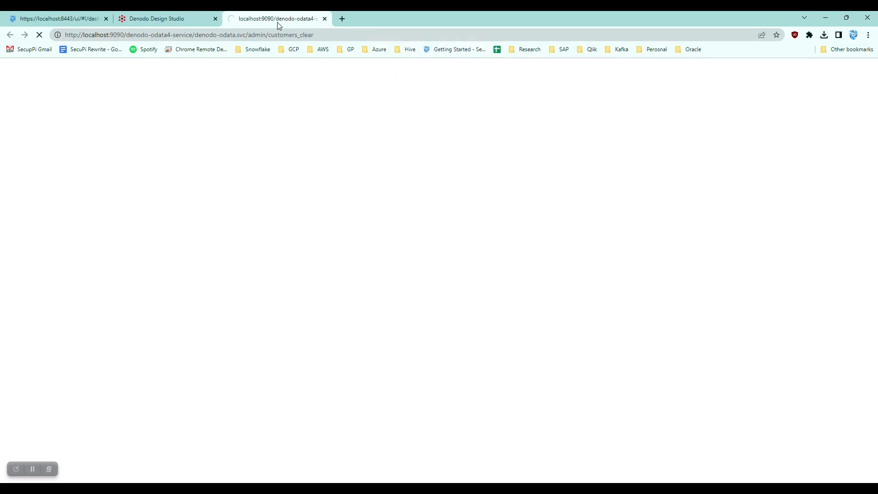
Step: Close the OData service dialog in Design Studio, return to the OData tab and dismiss the save-password prompt
left_click(170, 19)
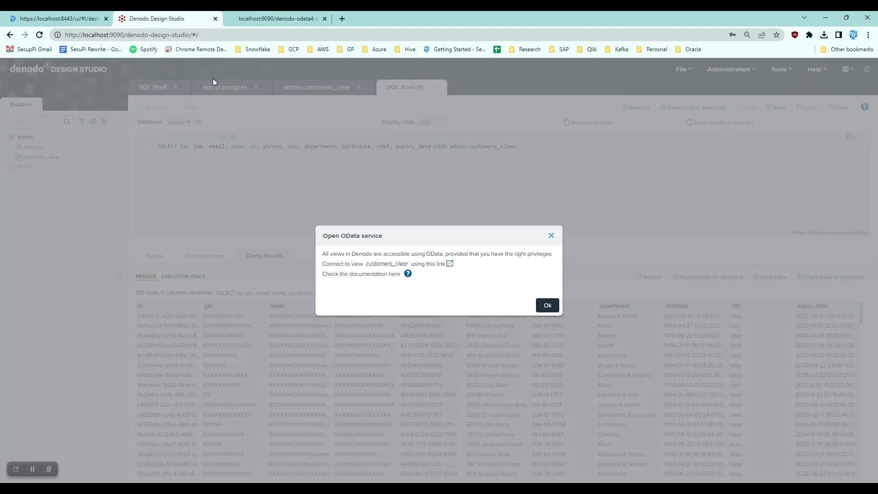
left_click(547, 306)
left_click(289, 21)
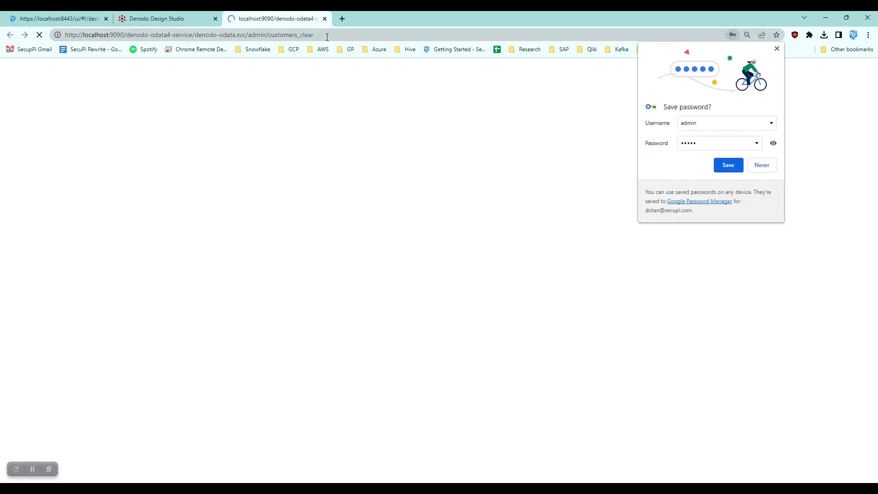
left_click(777, 49)
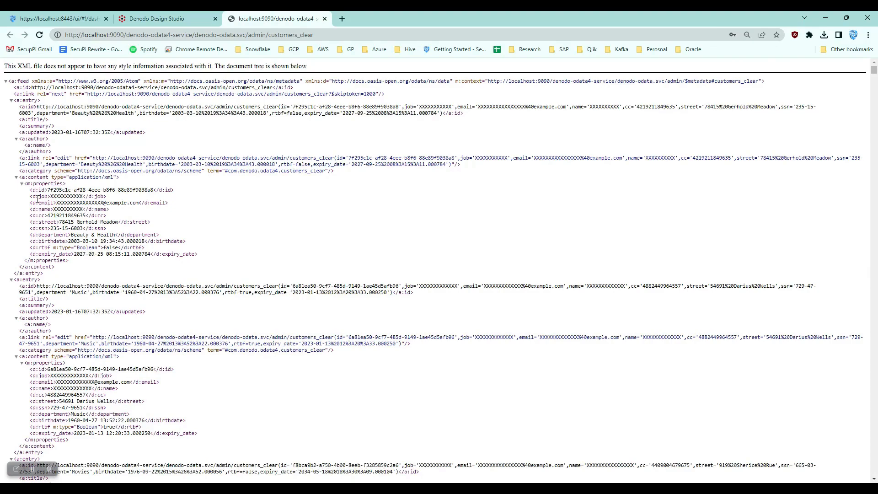
Step: Examine the masked customer properties in the OData XML feed and return to Design Studio
left_click_drag(42, 201, 169, 212)
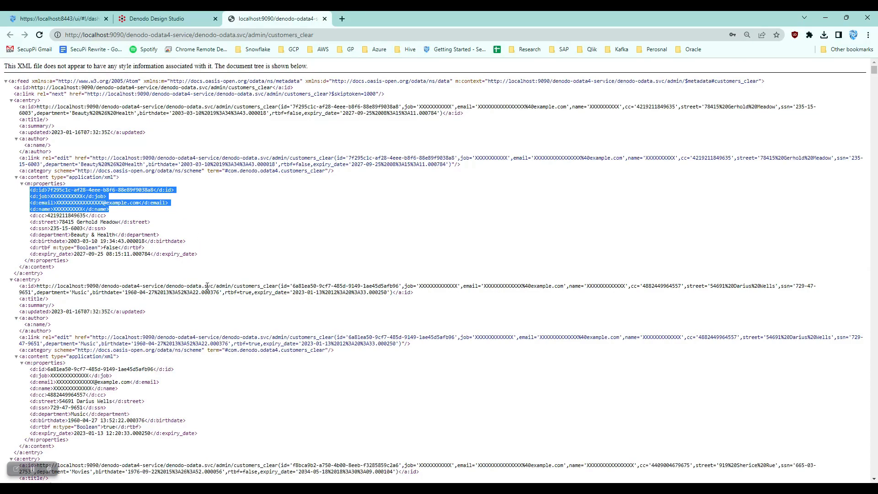
scroll(208, 286, "down", 5)
scroll(201, 229, "up", 5)
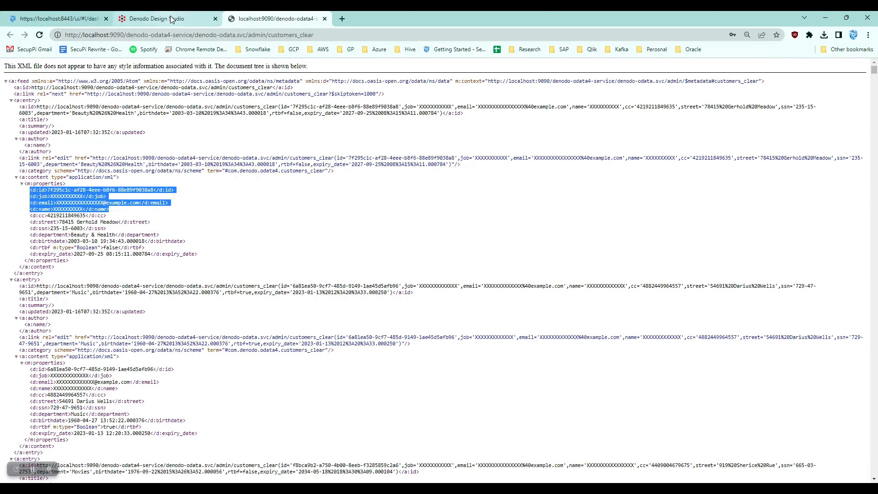
mouse_move(170, 16)
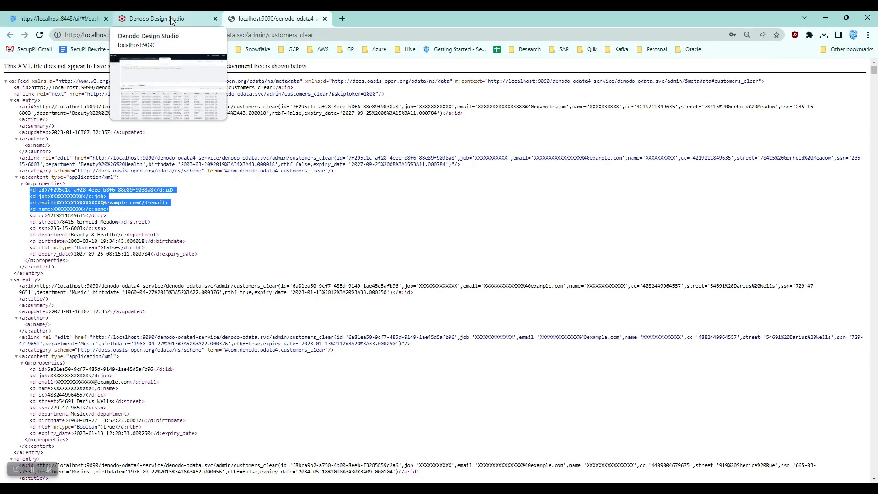
left_click(170, 18)
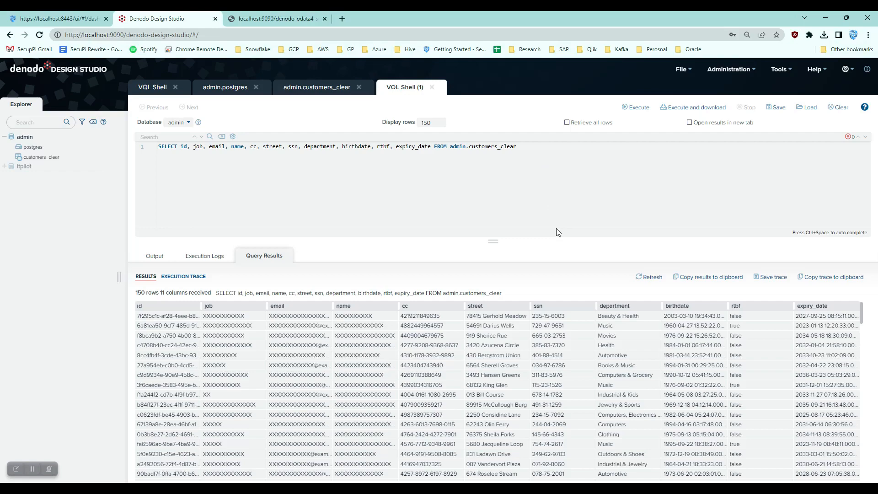
left_click(609, 488)
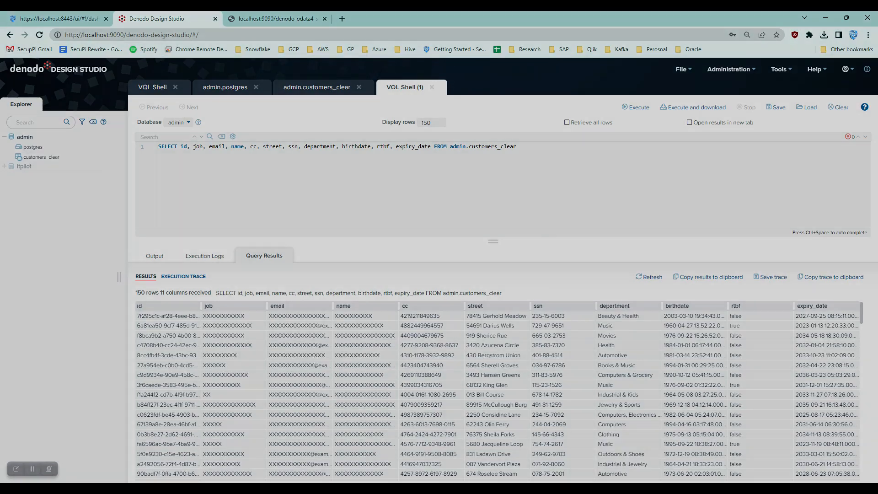